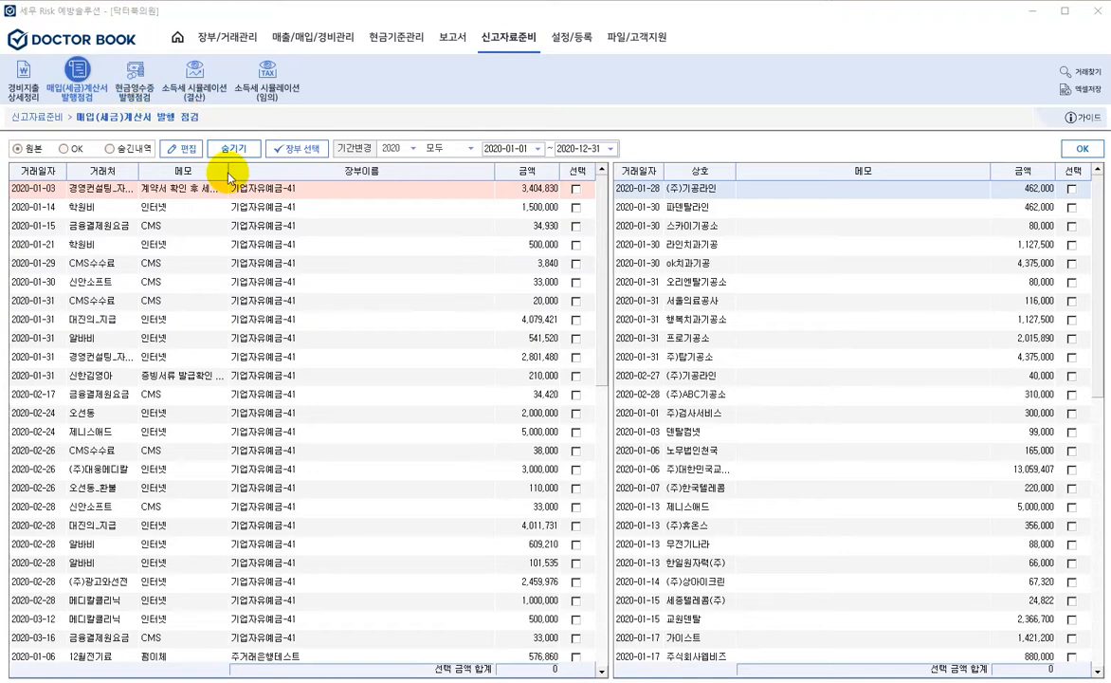
Review which ledgers are included in the invoice check, then close the ledger selection without changes
left_click(315, 154)
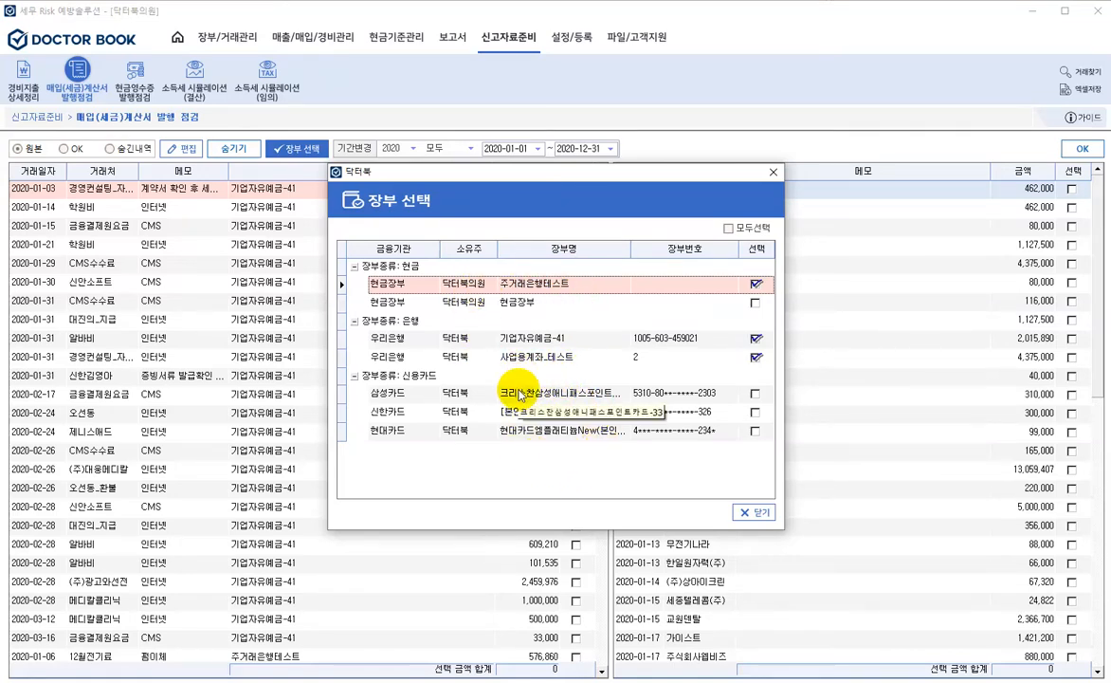
left_click(763, 517)
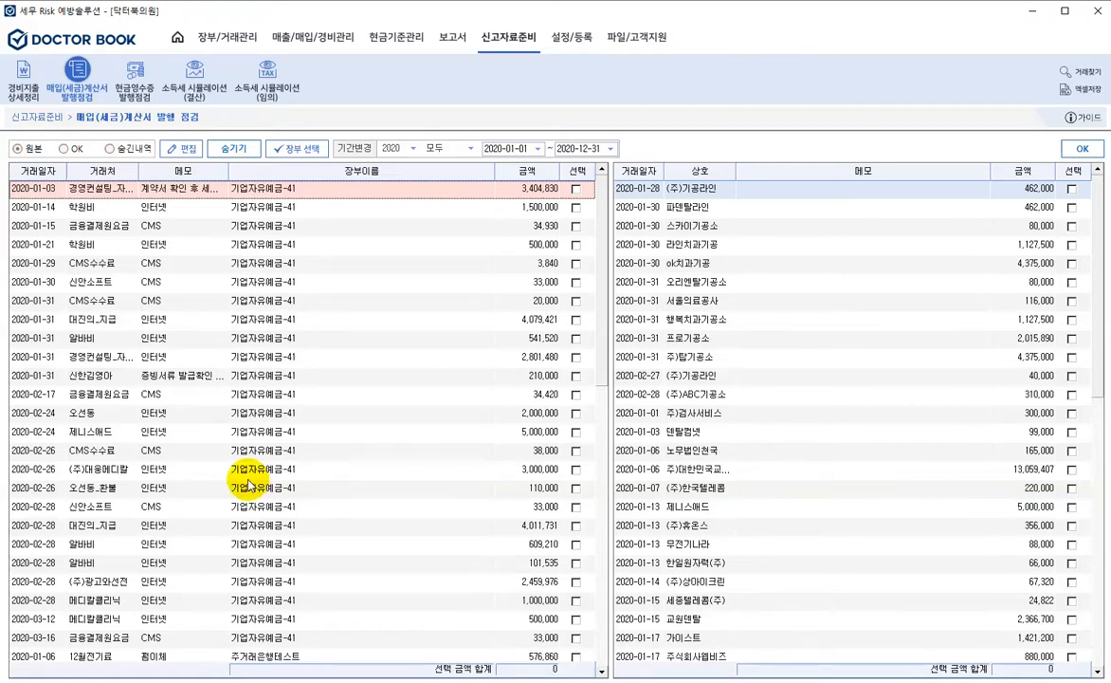
Sort the ledger transactions by 거래처 and hide the 13,059,407 row without a vendor and the 12월전기료 row
left_click(96, 172)
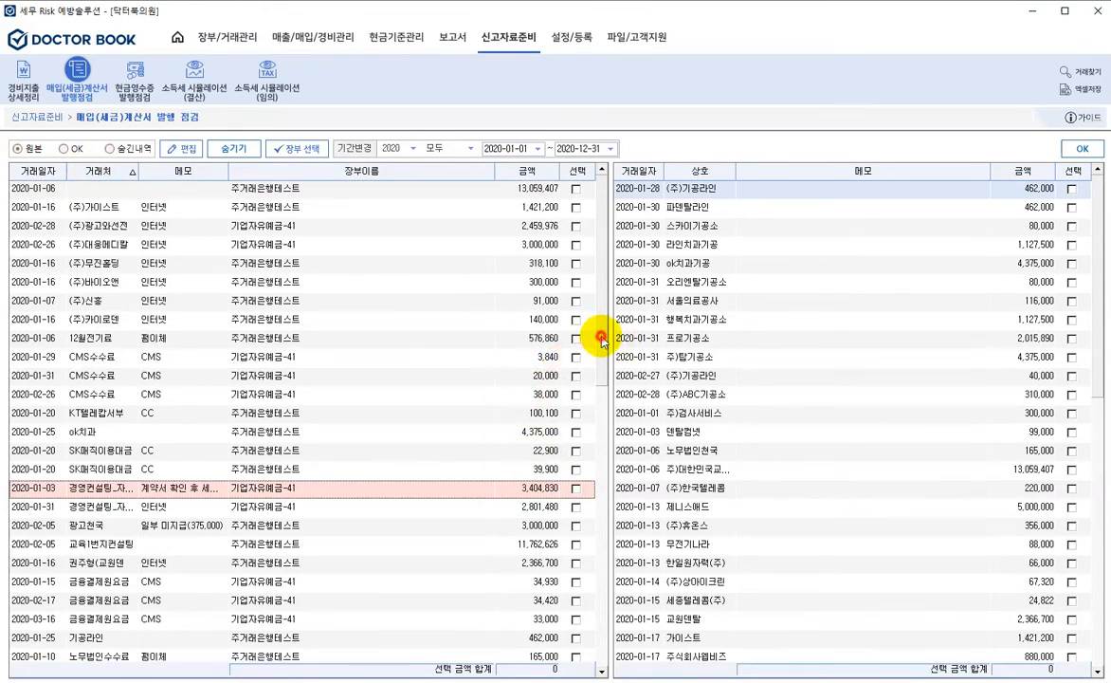
left_click(186, 193)
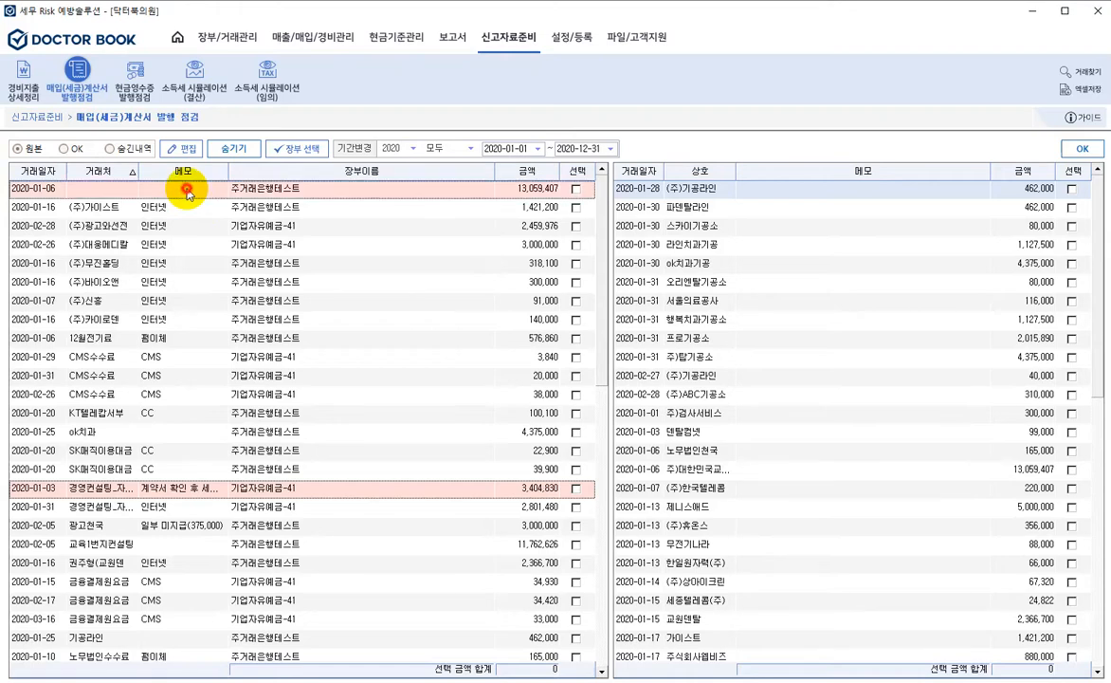
left_click(231, 146)
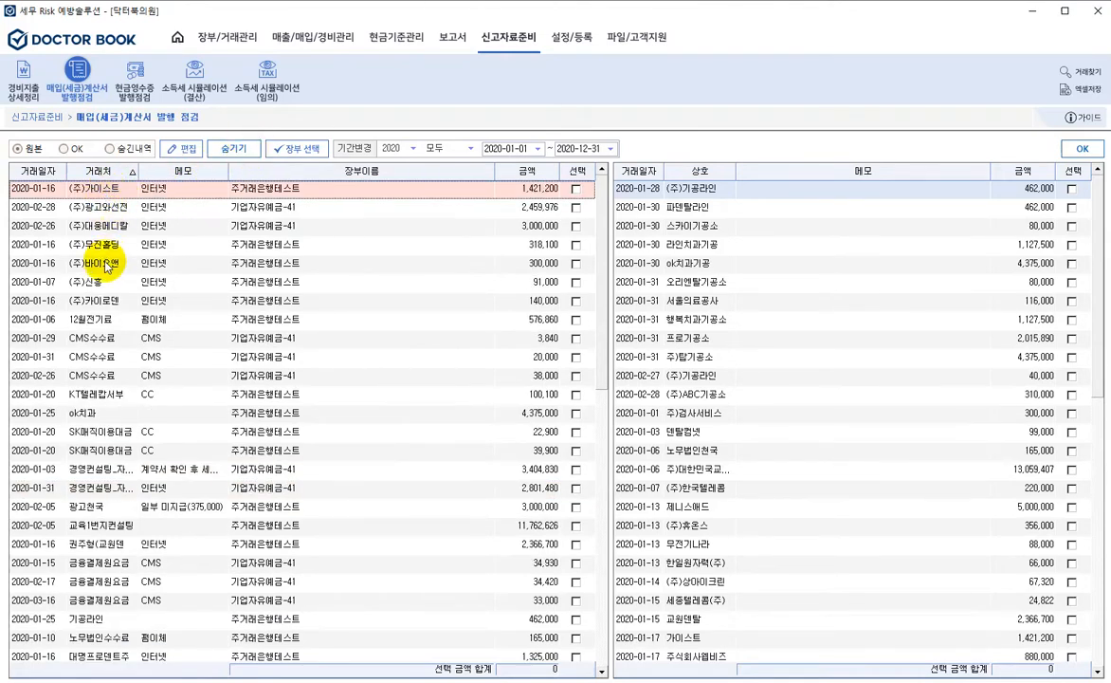
left_click(99, 325)
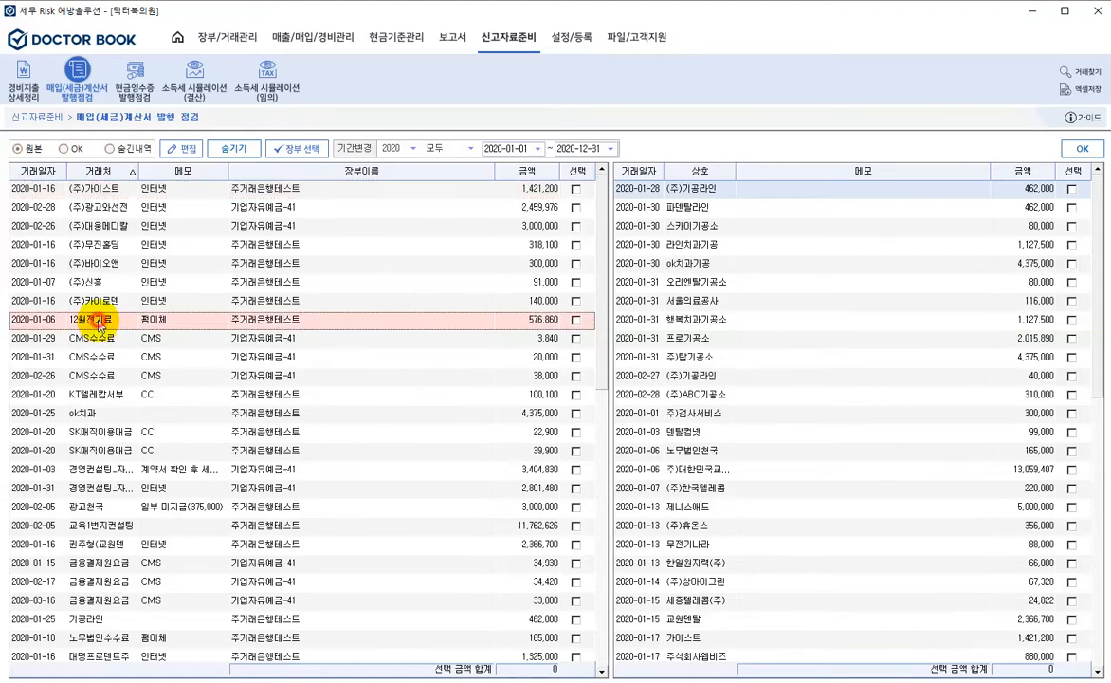
left_click(233, 149)
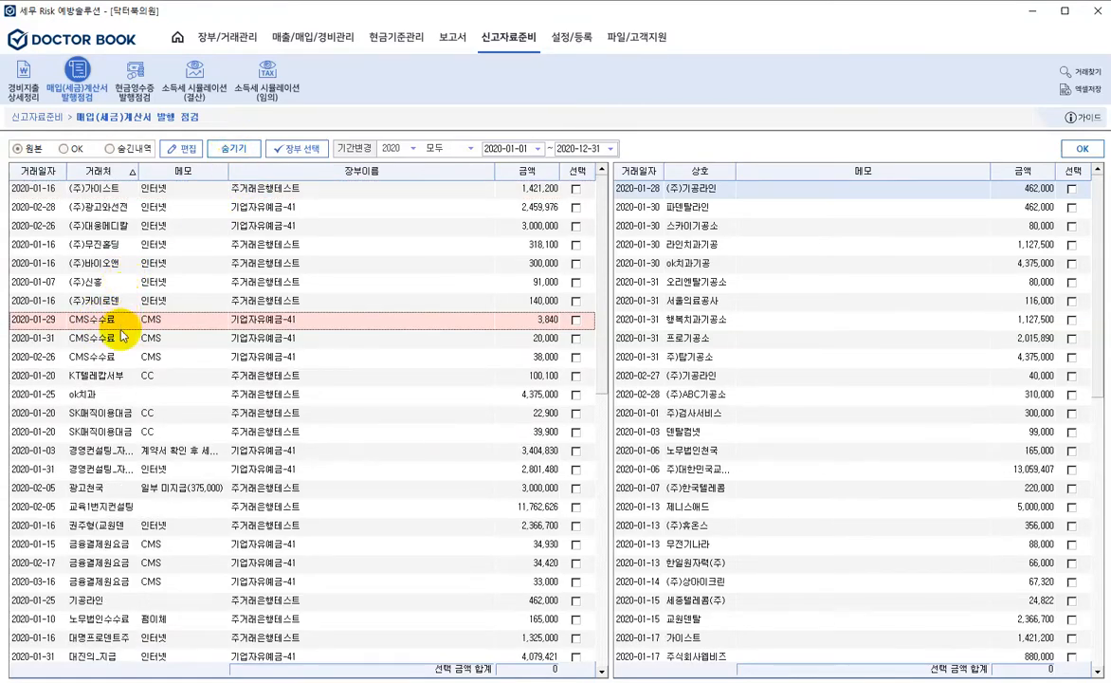
Hide the two 대진의_지급 transactions dated 2020-01-31 and 2020-02-28 from the ledger list
left_click(109, 380)
scroll(110, 377, "down", 1)
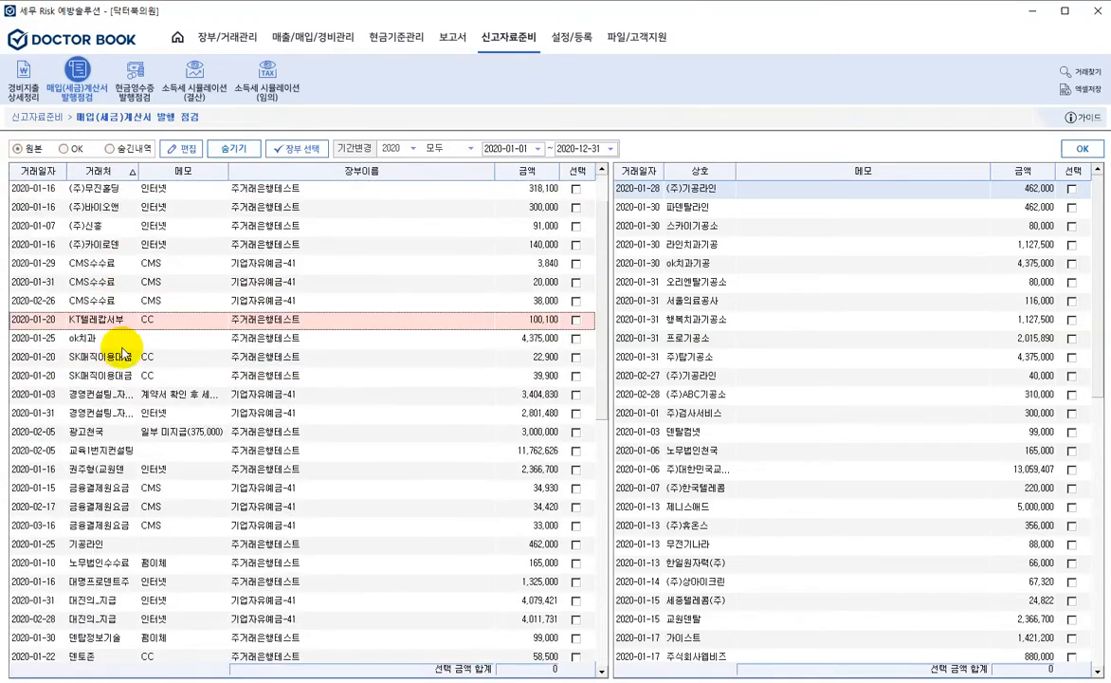
scroll(111, 372, "down", 2)
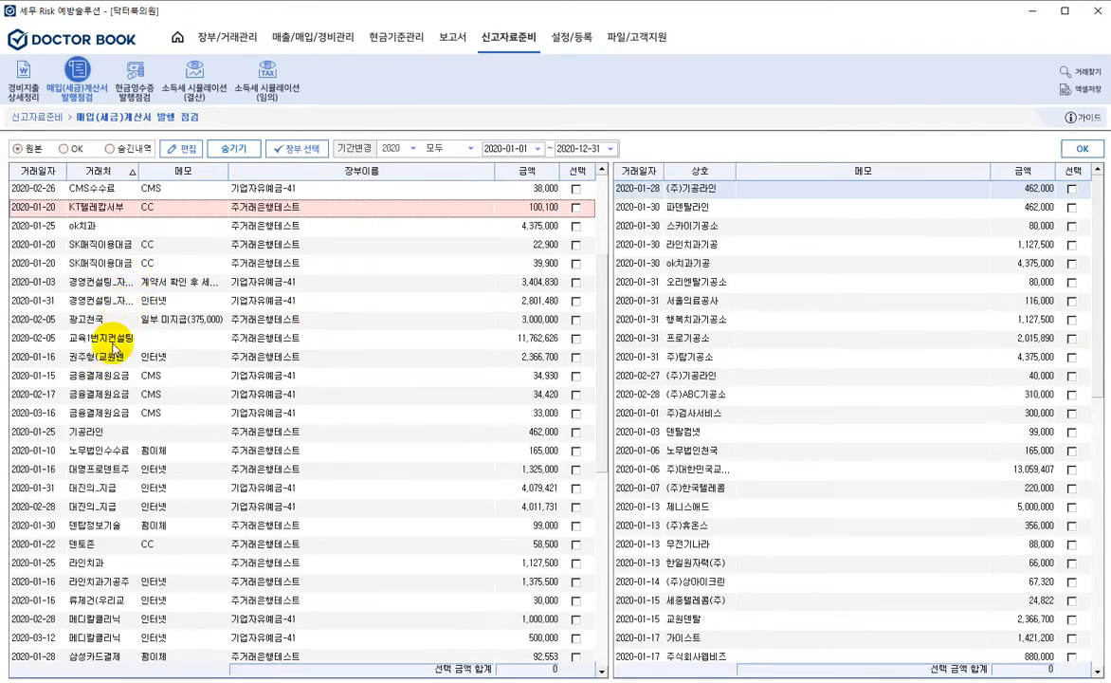
scroll(117, 362, "down", 1)
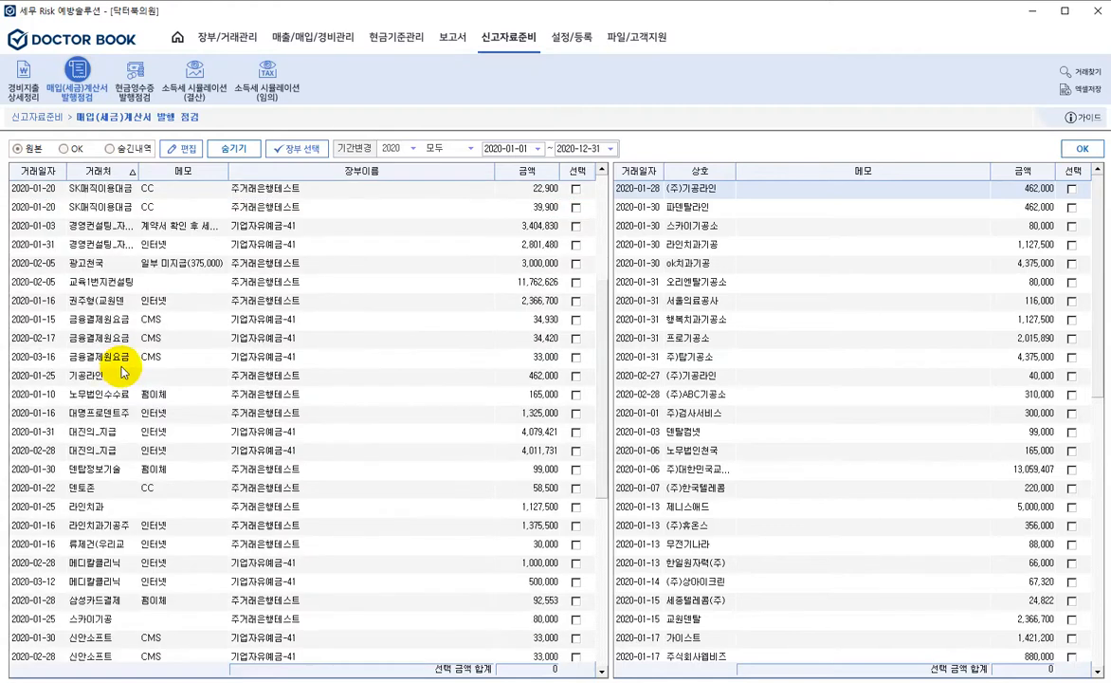
left_click(111, 434)
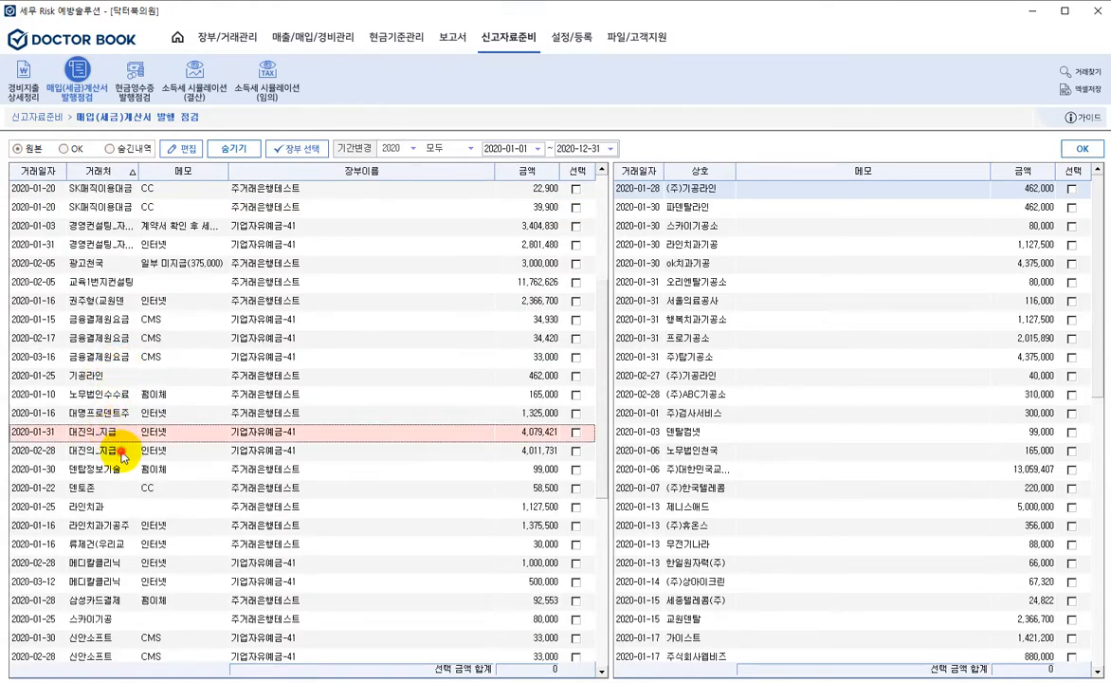
left_click(122, 453, "ctrl")
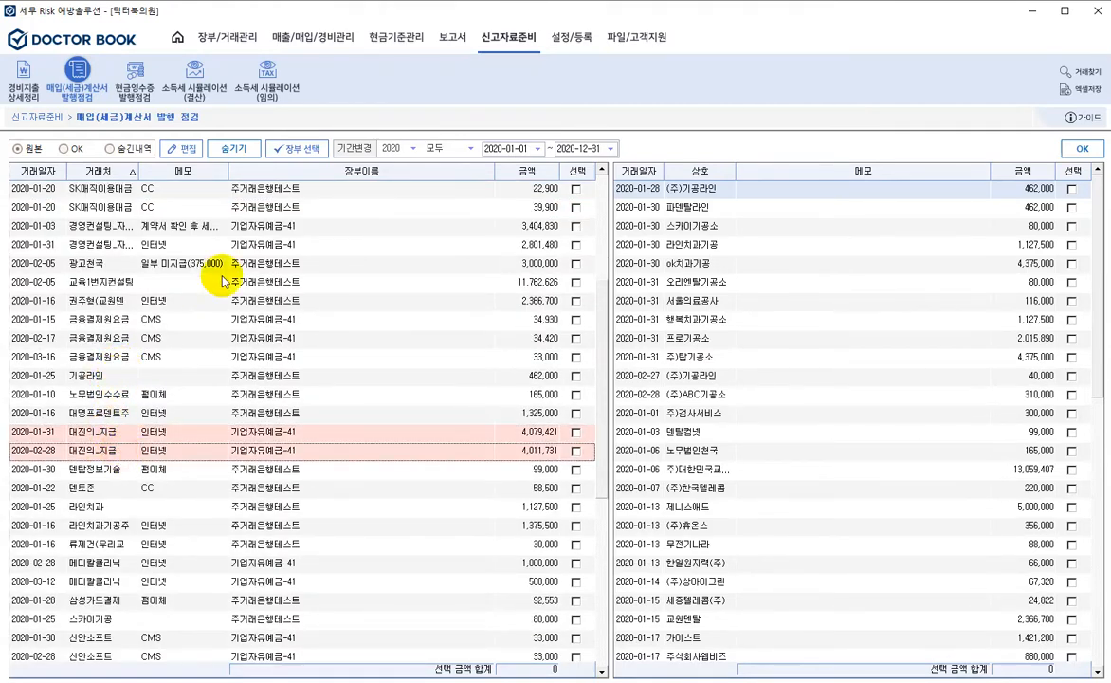
left_click(232, 150)
Hide the three 알바비 transactions from the ledger list
scroll(261, 342, "down", 2)
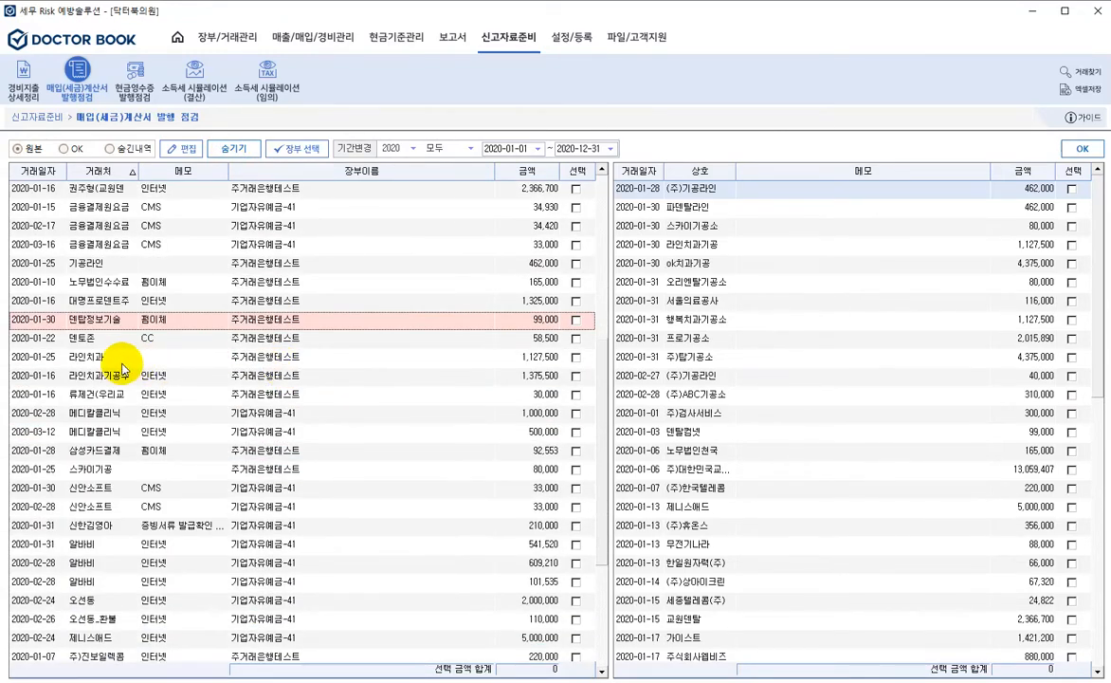
scroll(132, 445, "down", 2)
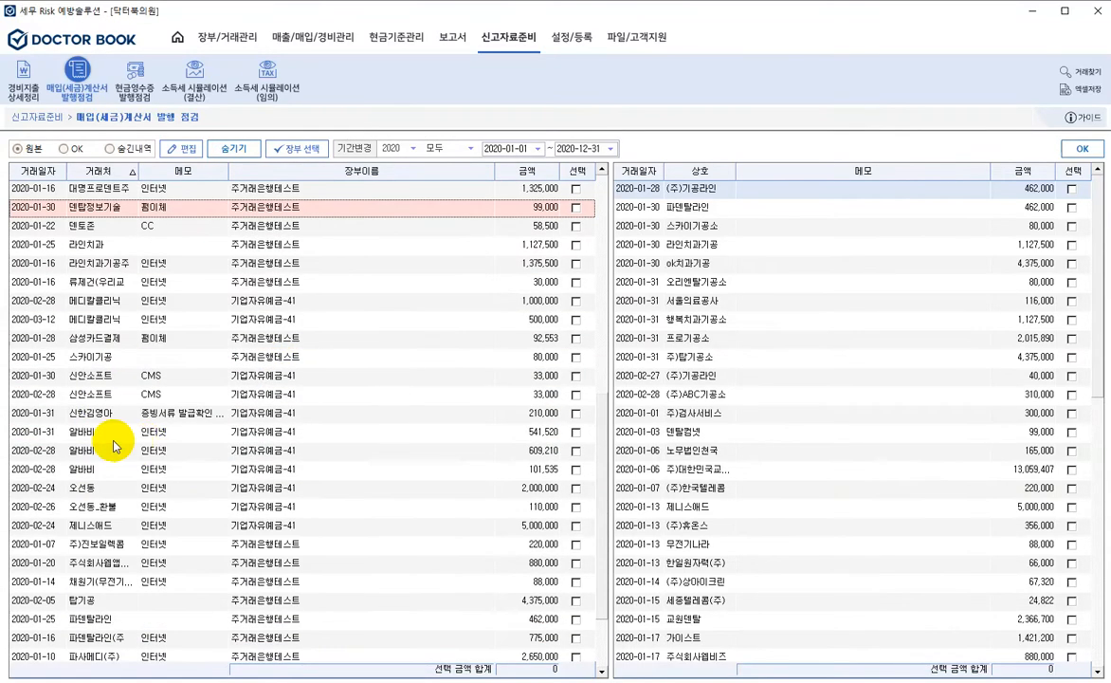
left_click(93, 433)
left_click(101, 457, "ctrl")
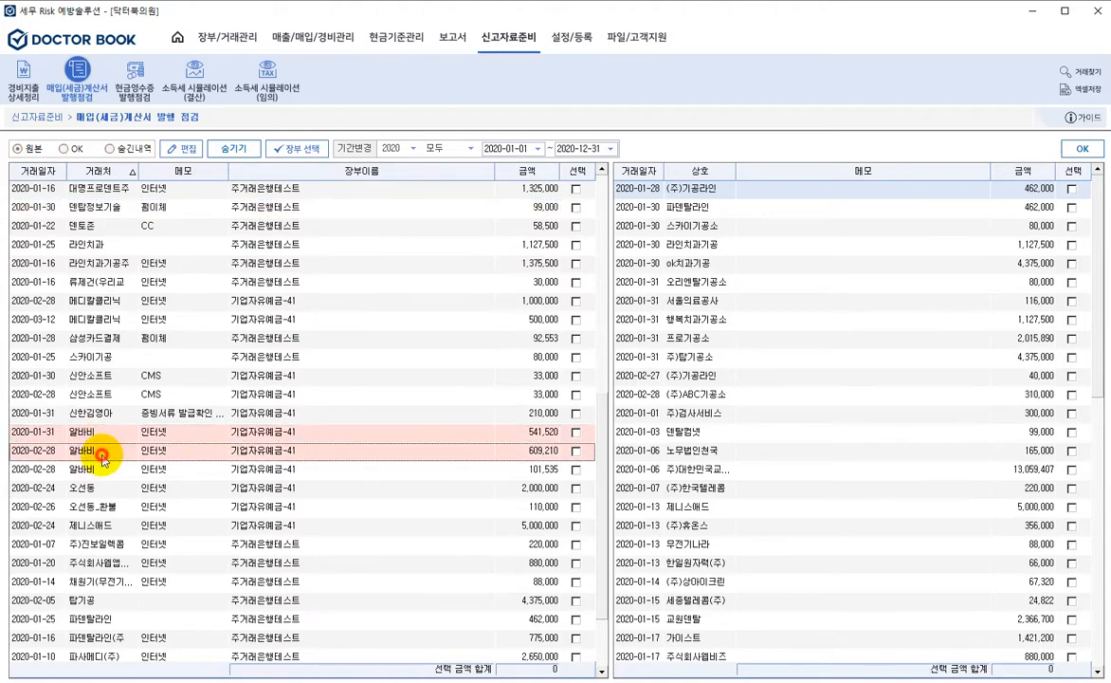
left_click(95, 469, "ctrl")
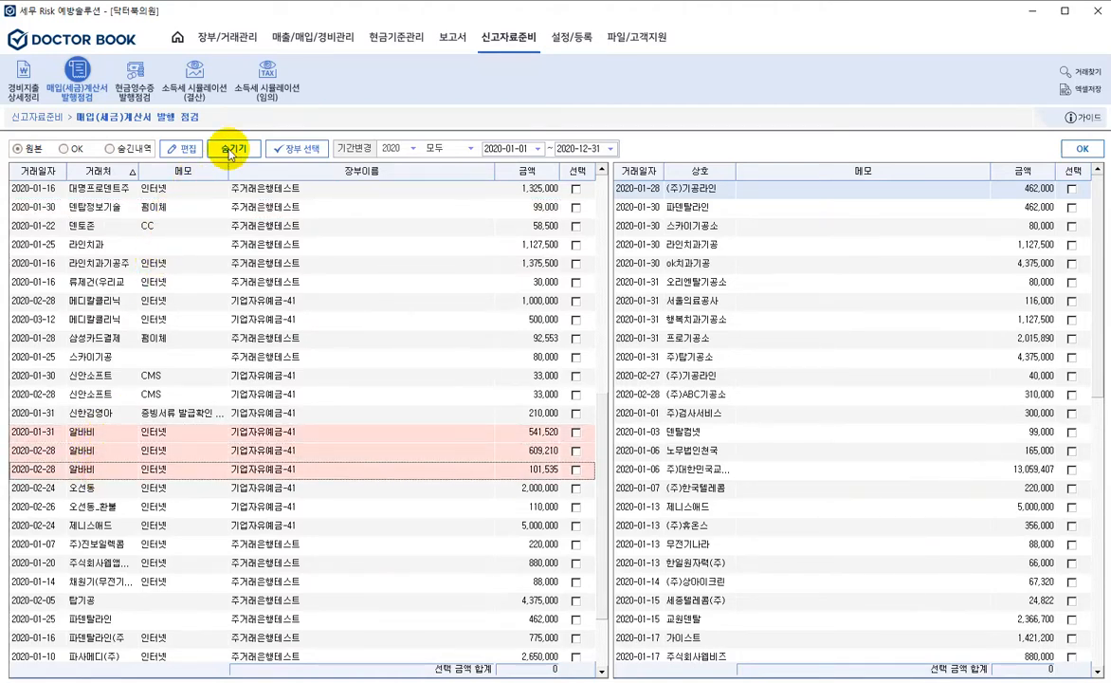
left_click(227, 152)
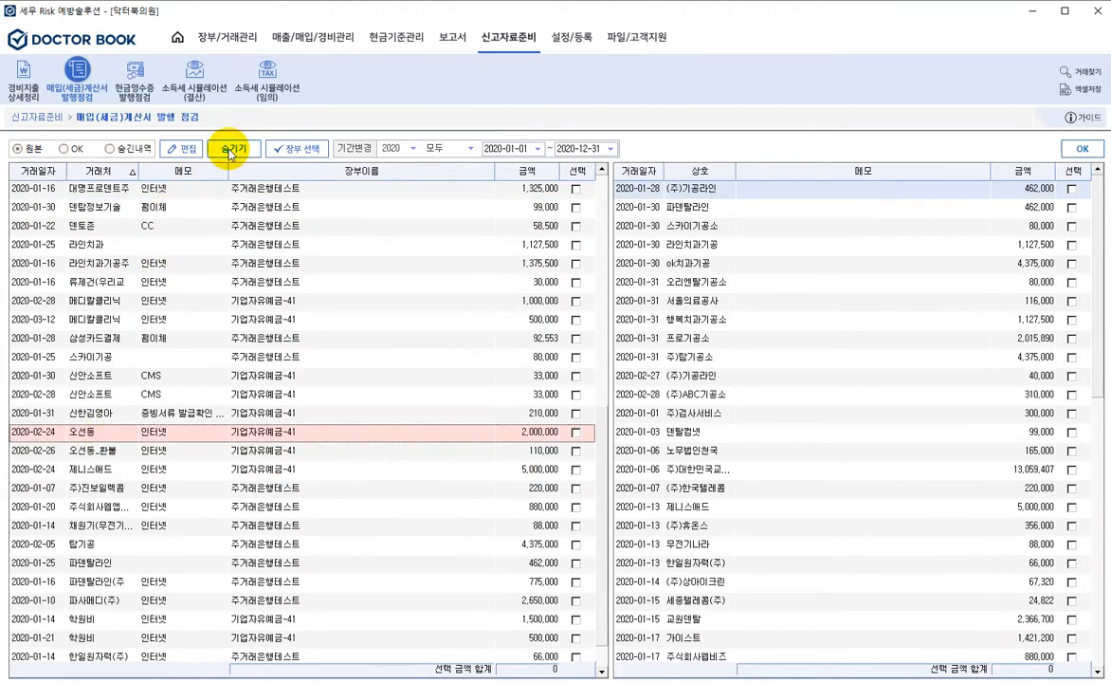
Hide the 110,000 refund (환불) transaction dated 2020-02-26 from the ledger list
left_click(130, 451)
left_click(128, 437)
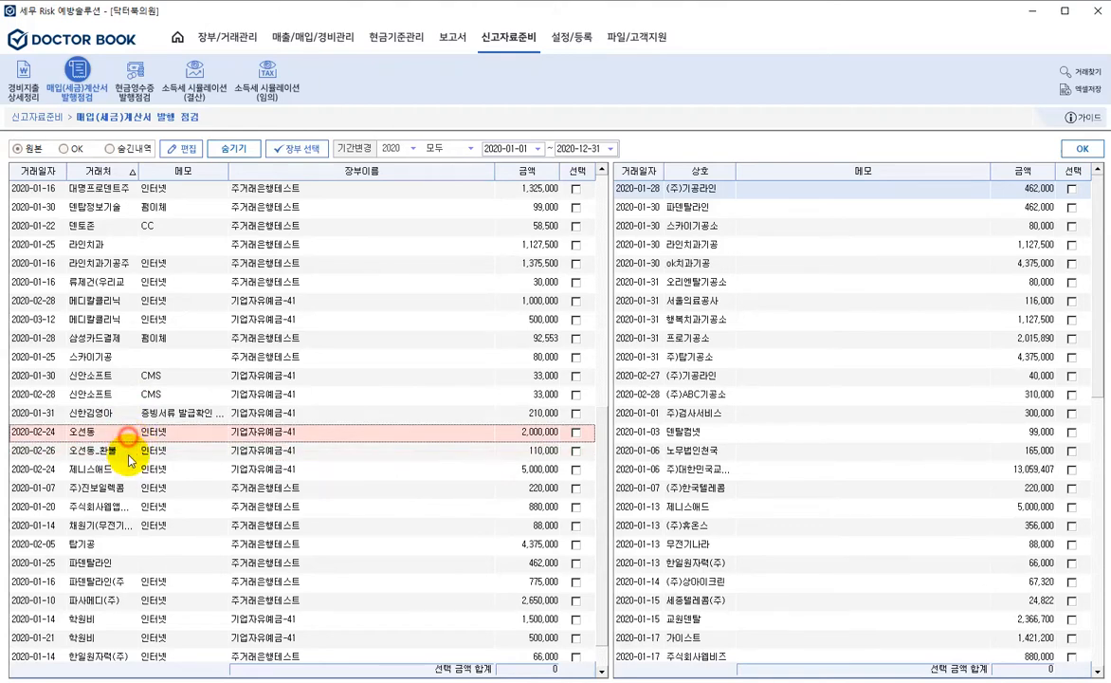
left_click(131, 453)
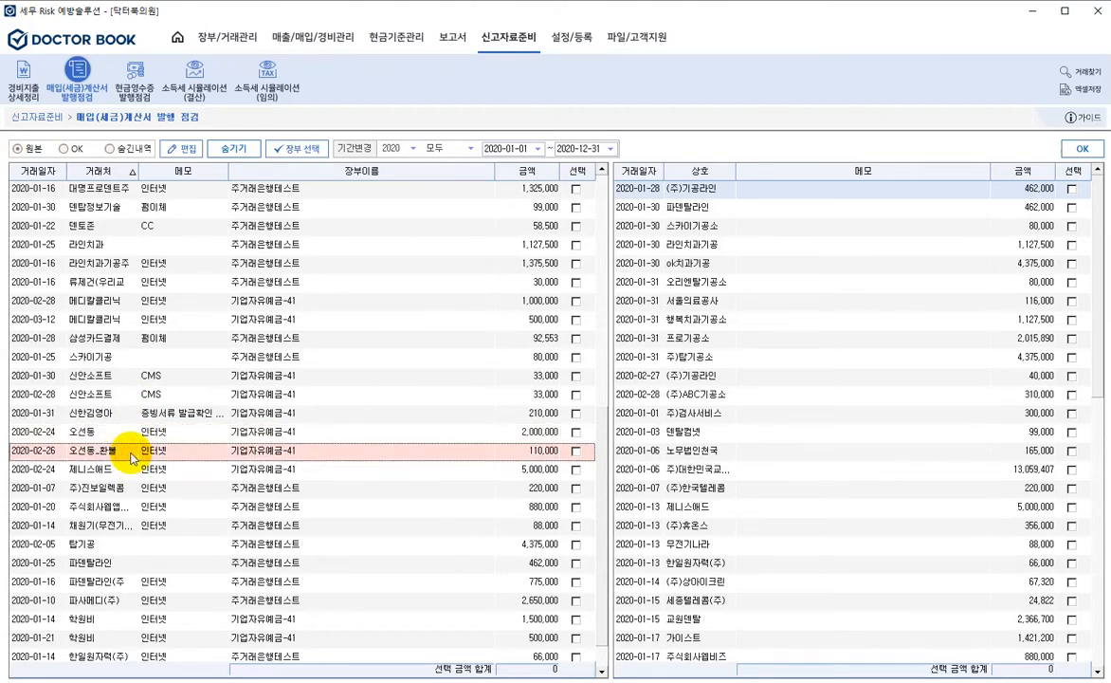
left_click(232, 148)
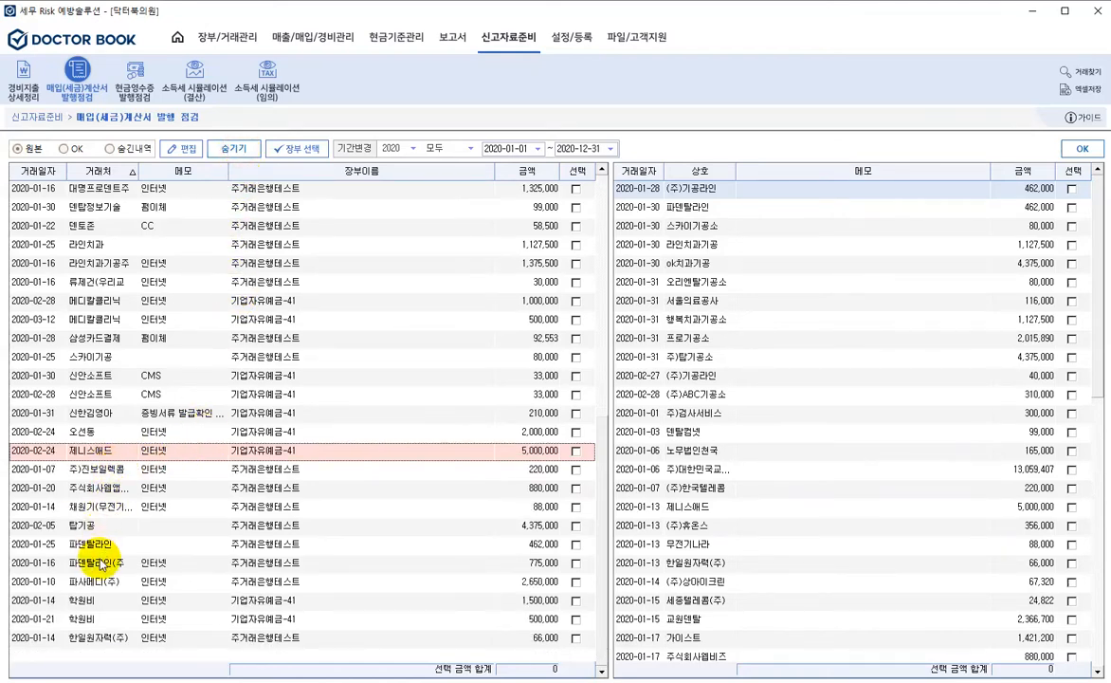
Hide the two 학원비 transactions dated 2020-01-14 and 2020-01-21 from the ledger list
left_click(83, 600)
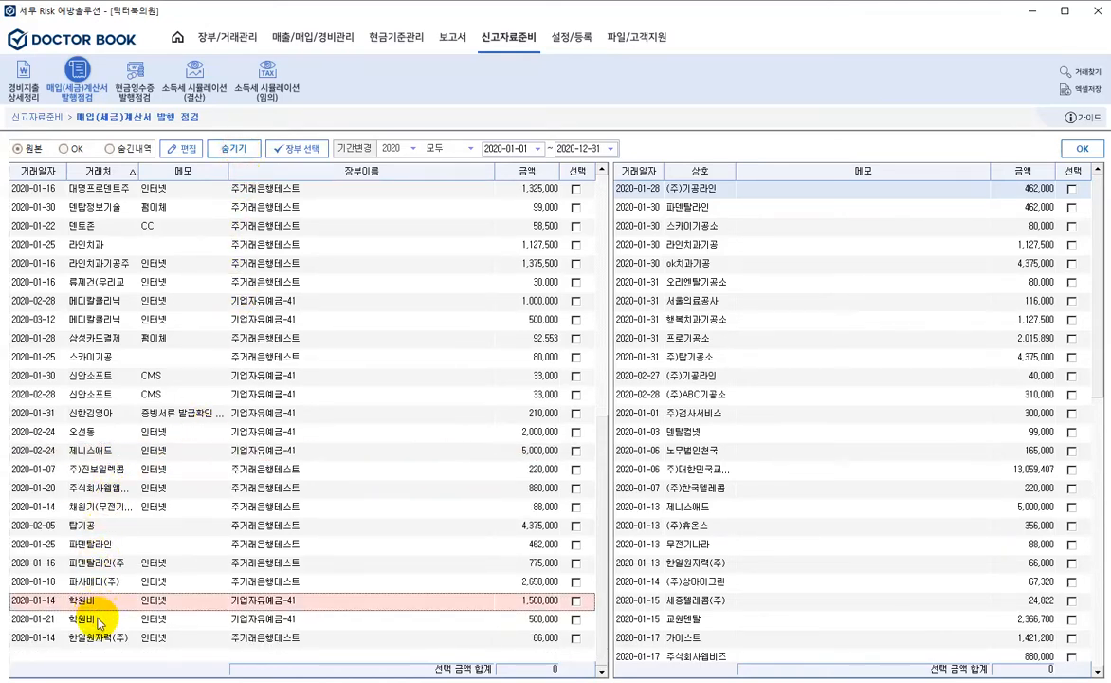
left_click(99, 621, "ctrl")
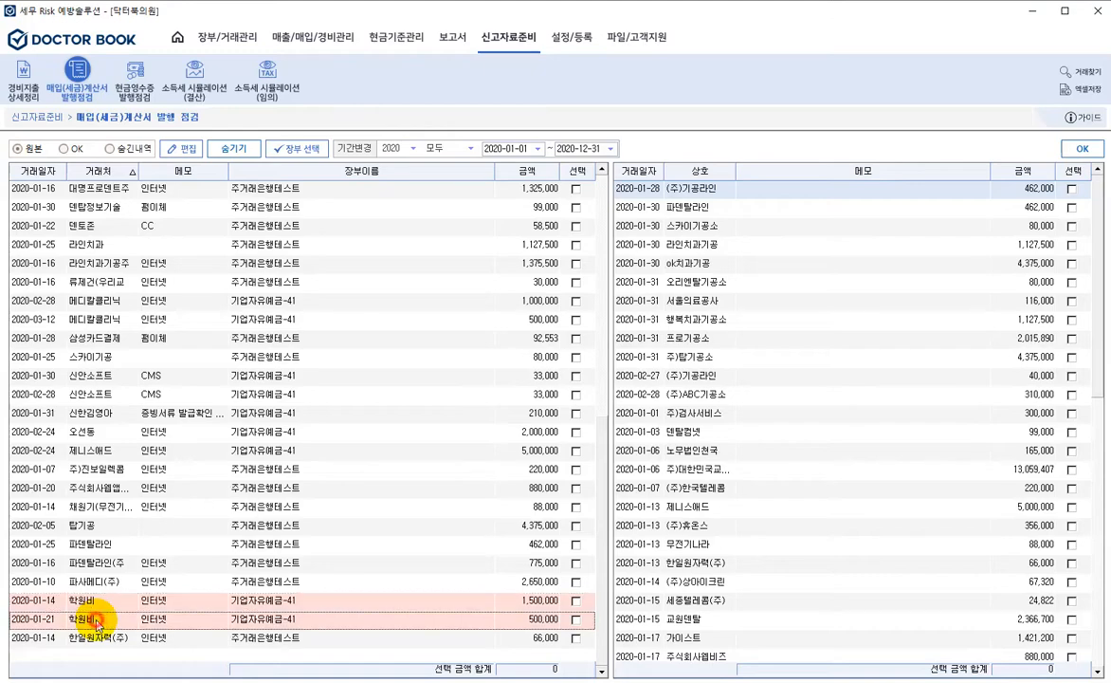
left_click(240, 152)
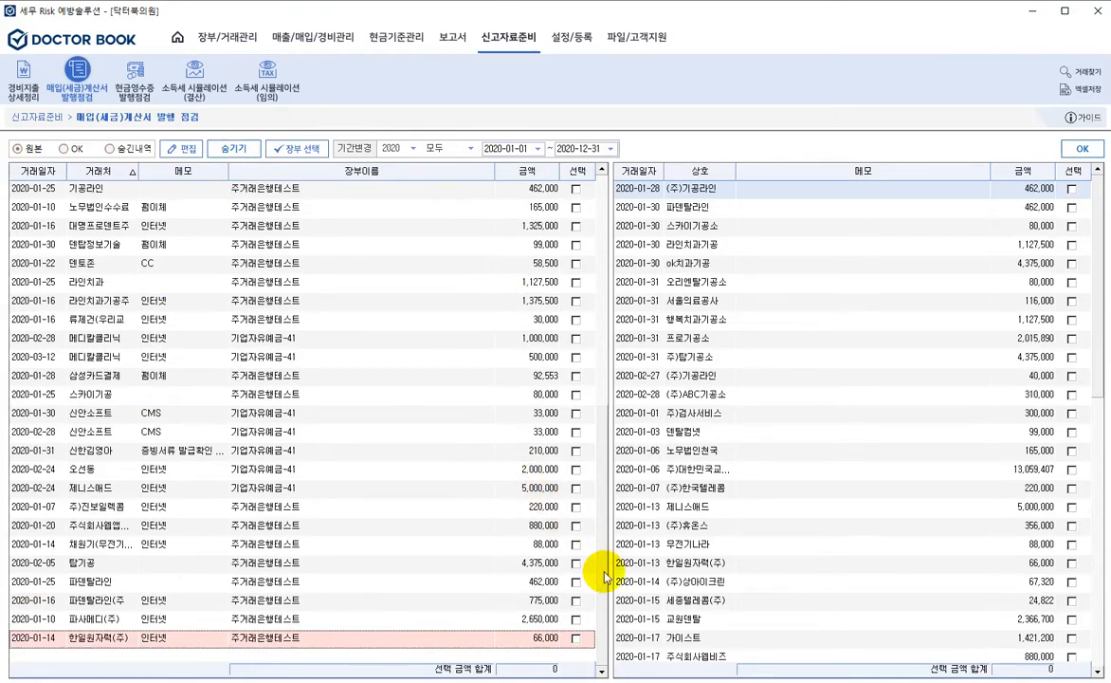
Sort both the ledger transactions and the purchase invoices by 금액 in descending order
left_click_drag(604, 575, 589, 228)
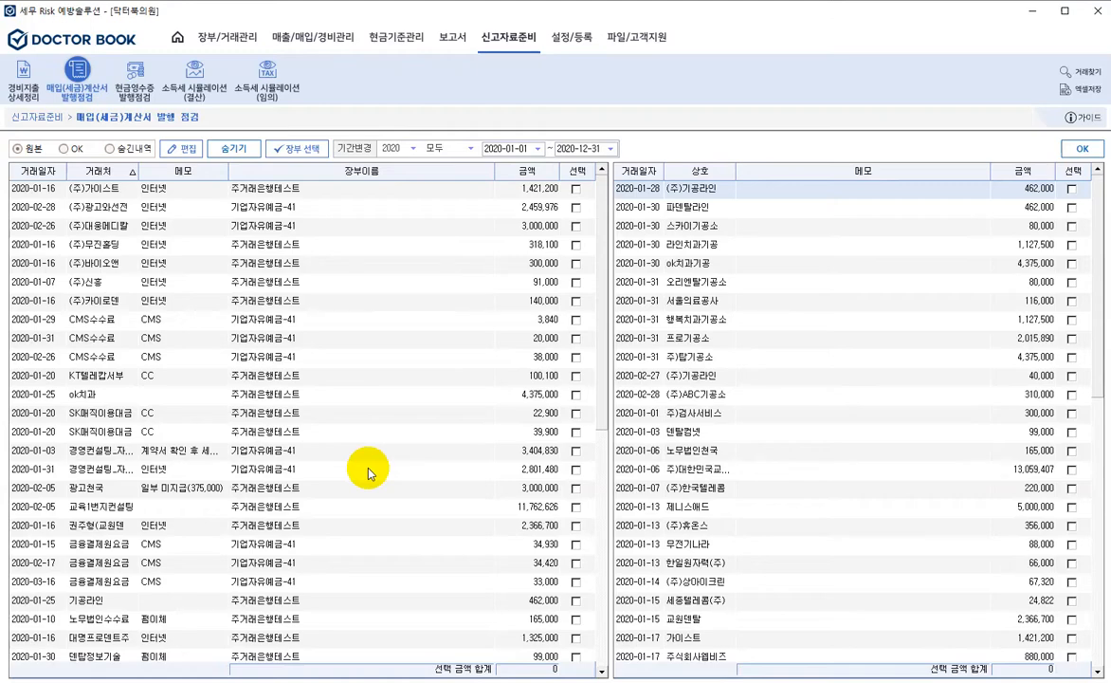
left_click_drag(603, 330, 598, 291)
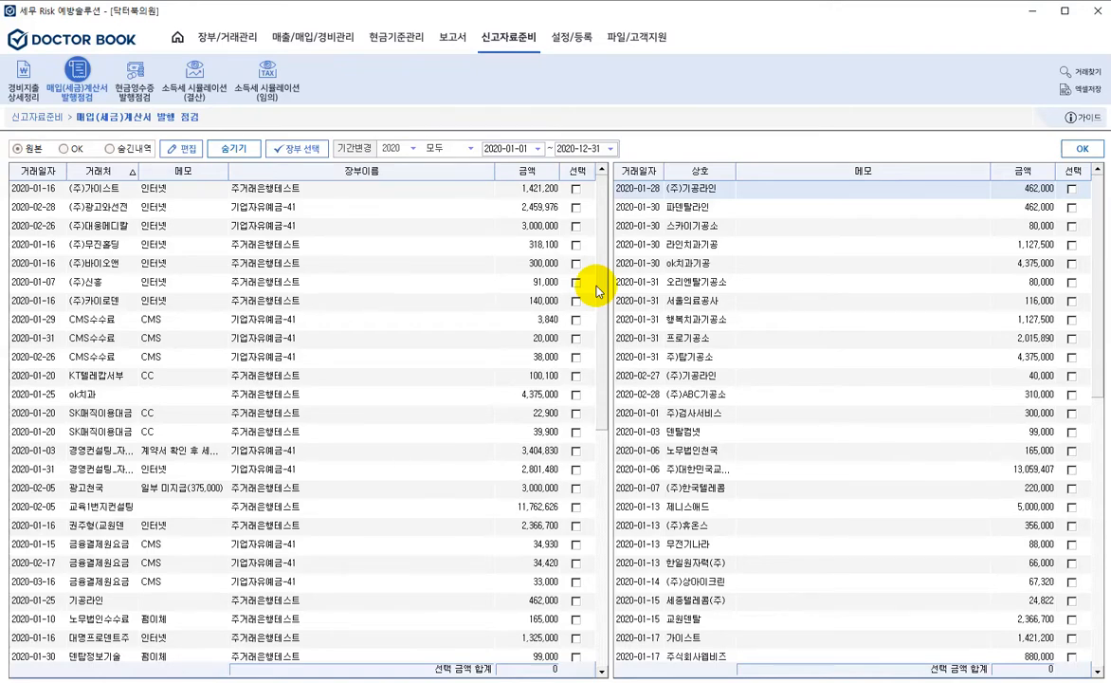
left_click_drag(603, 340, 603, 278)
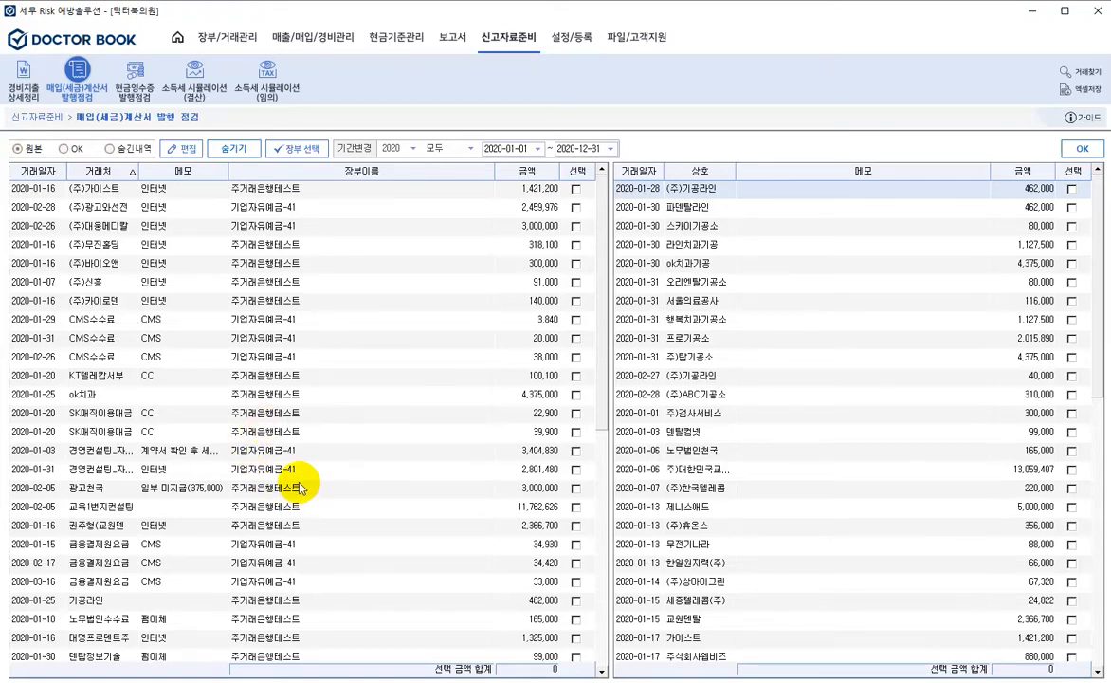
left_click(534, 180)
left_click(529, 171)
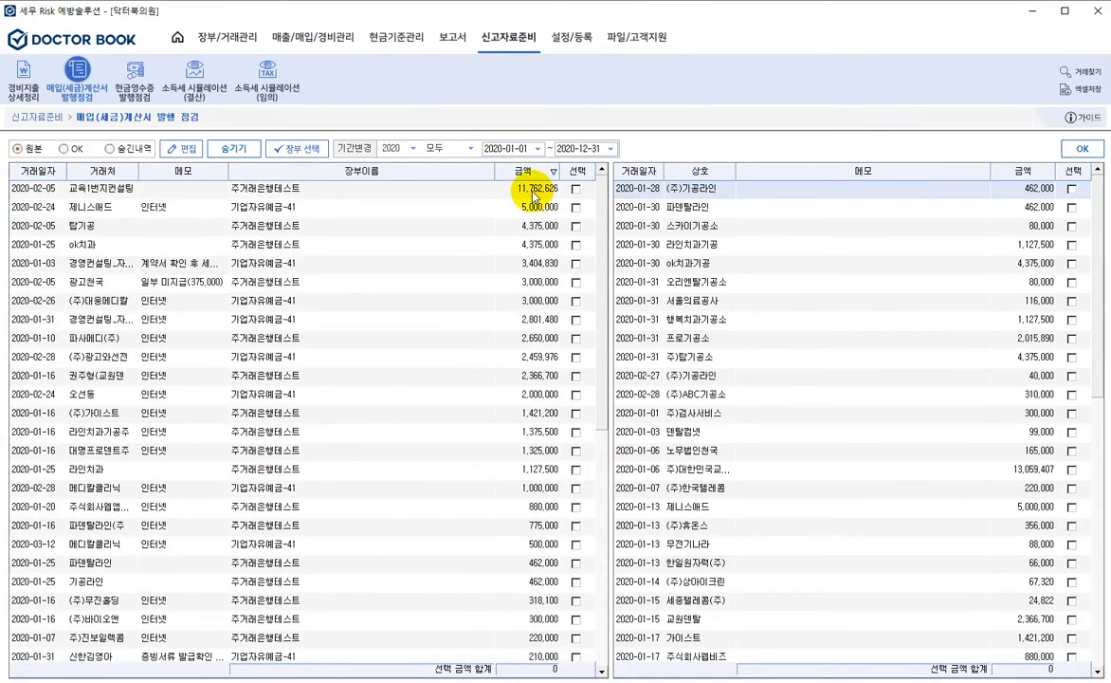
left_click(1018, 172)
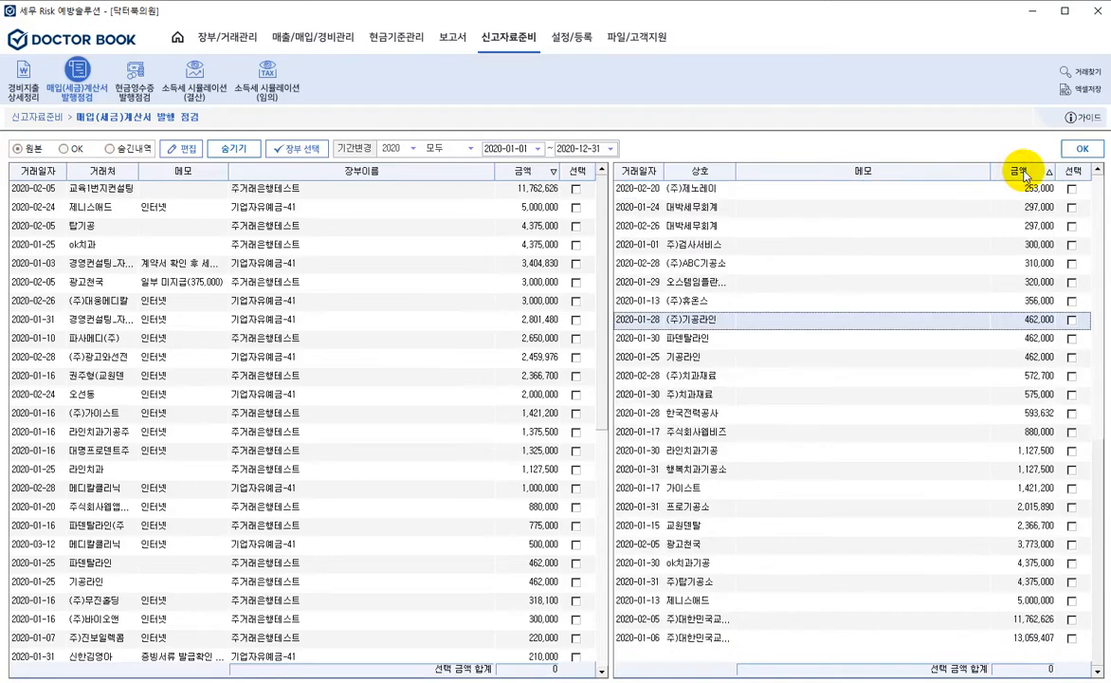
left_click(1020, 170)
left_click_drag(1101, 445, 1091, 241)
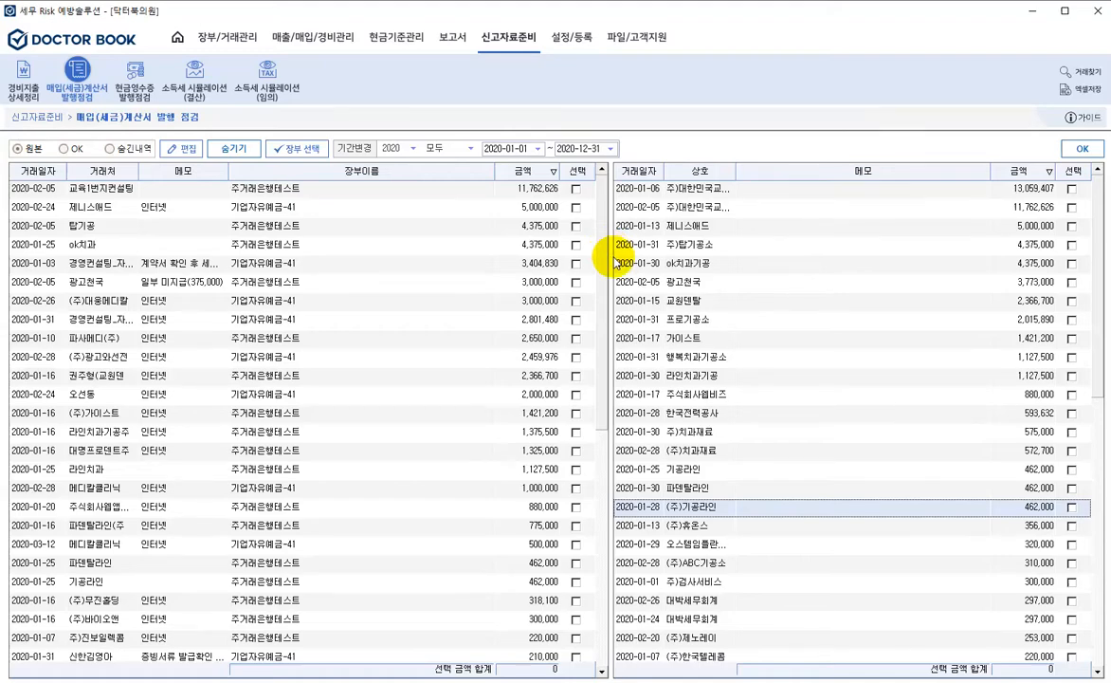
left_click_drag(598, 322, 607, 207)
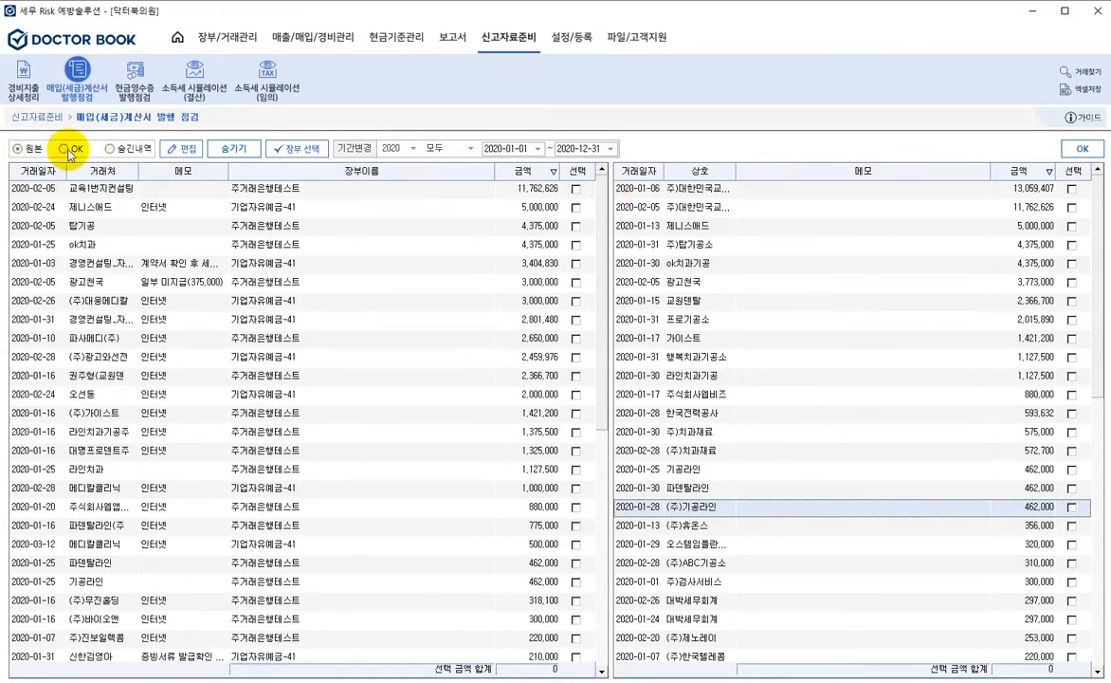
Tick the 교육1번지컨설팅 ledger payment of 11,762,626 and the 2020-02-05 invoice for the same amount as a matching pair
left_click(475, 194)
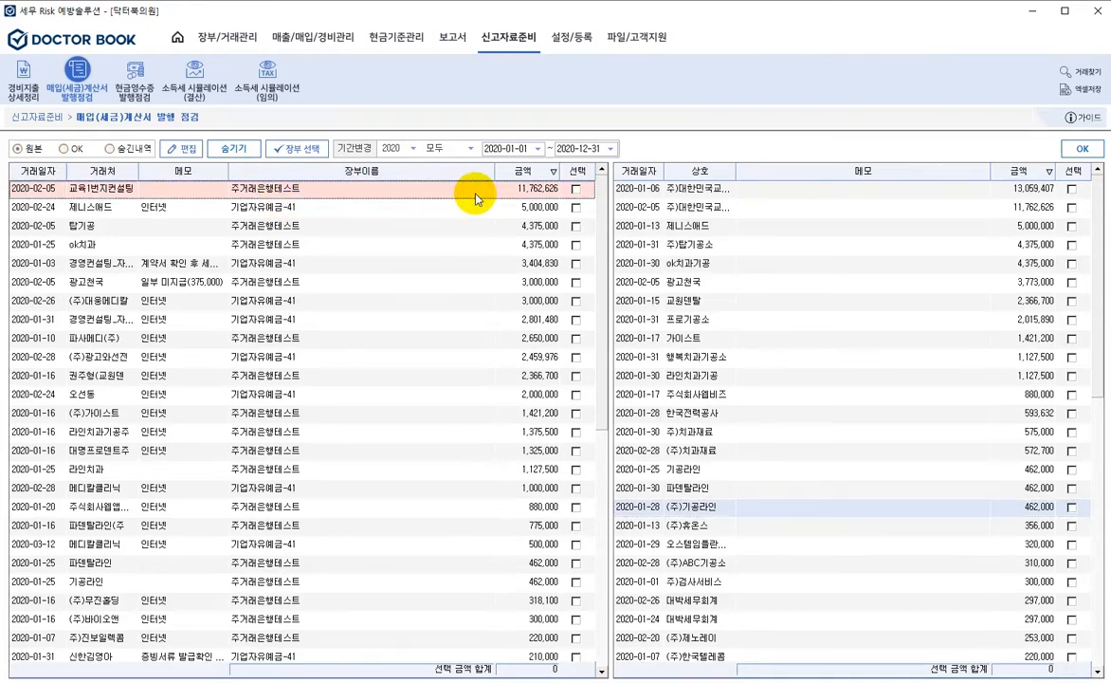
left_click(835, 207)
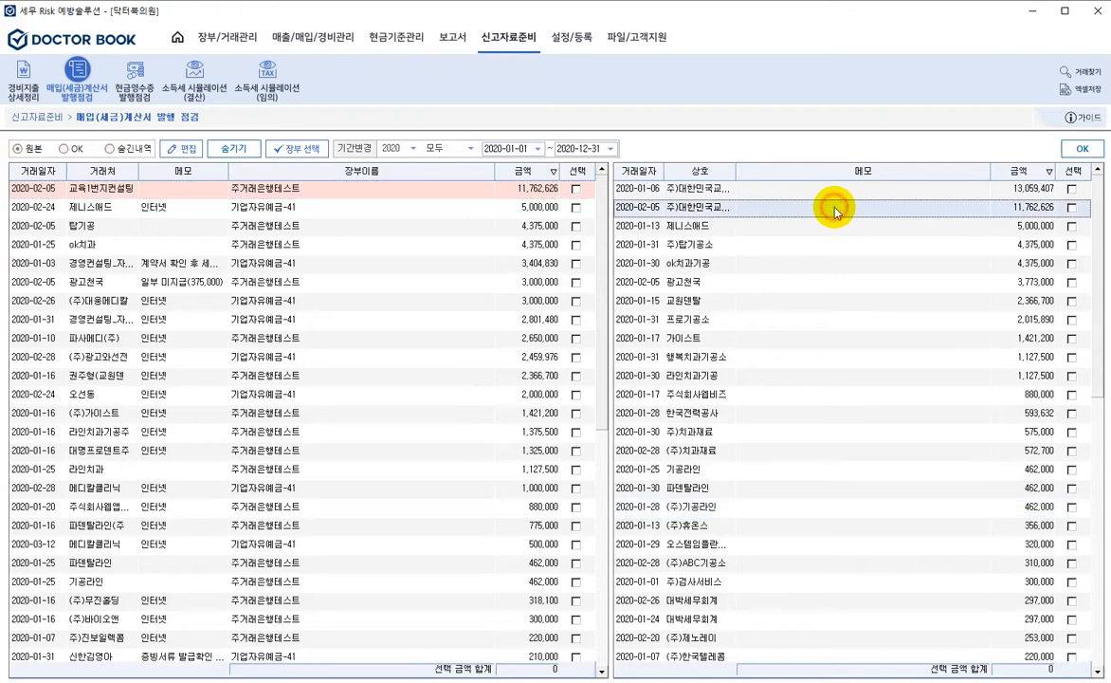
left_click(576, 190)
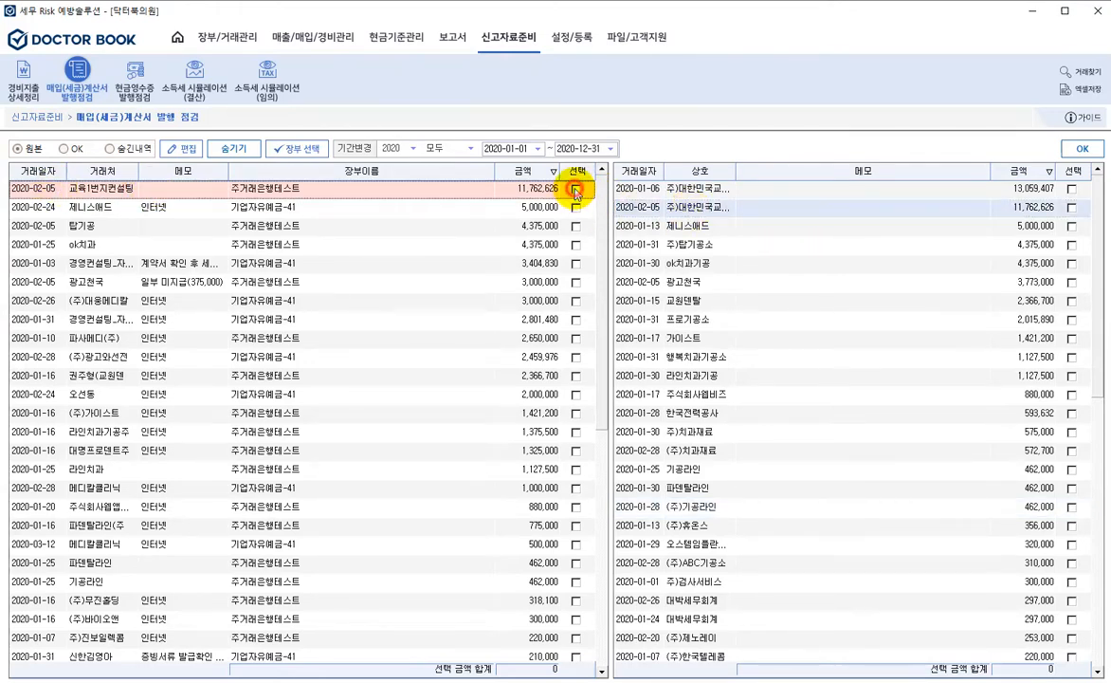
left_click(1073, 209)
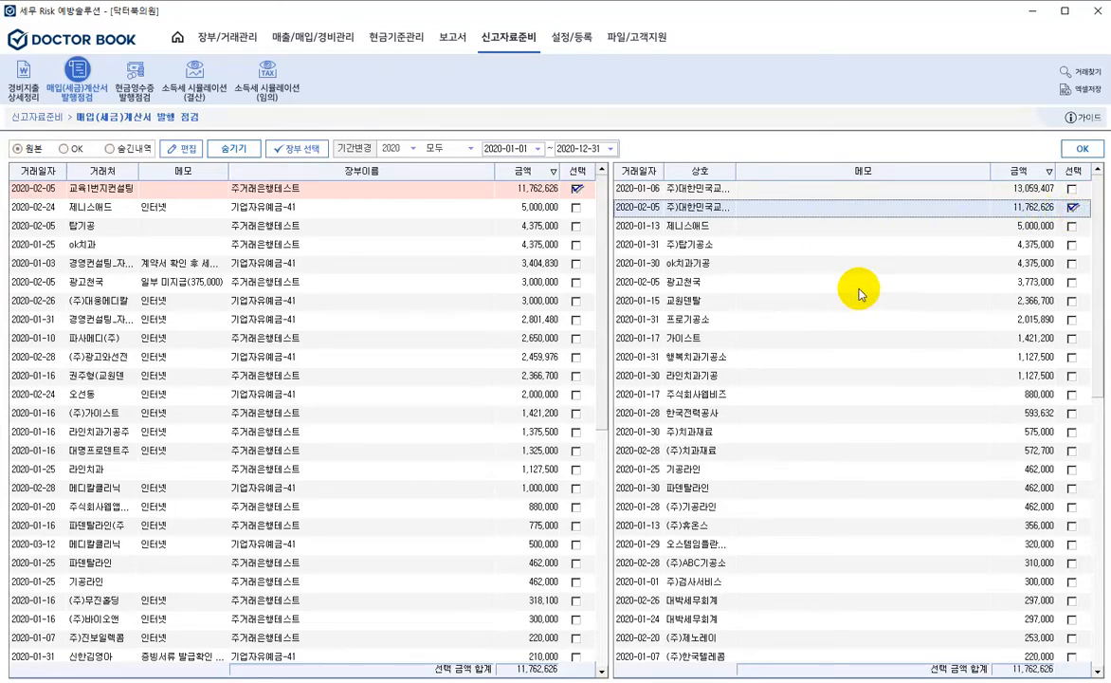
Tick the ledger payments and invoices of 제니스애드 (5,000,000) and 탑기공 (4,375,000) as matching pairs
left_click(372, 213)
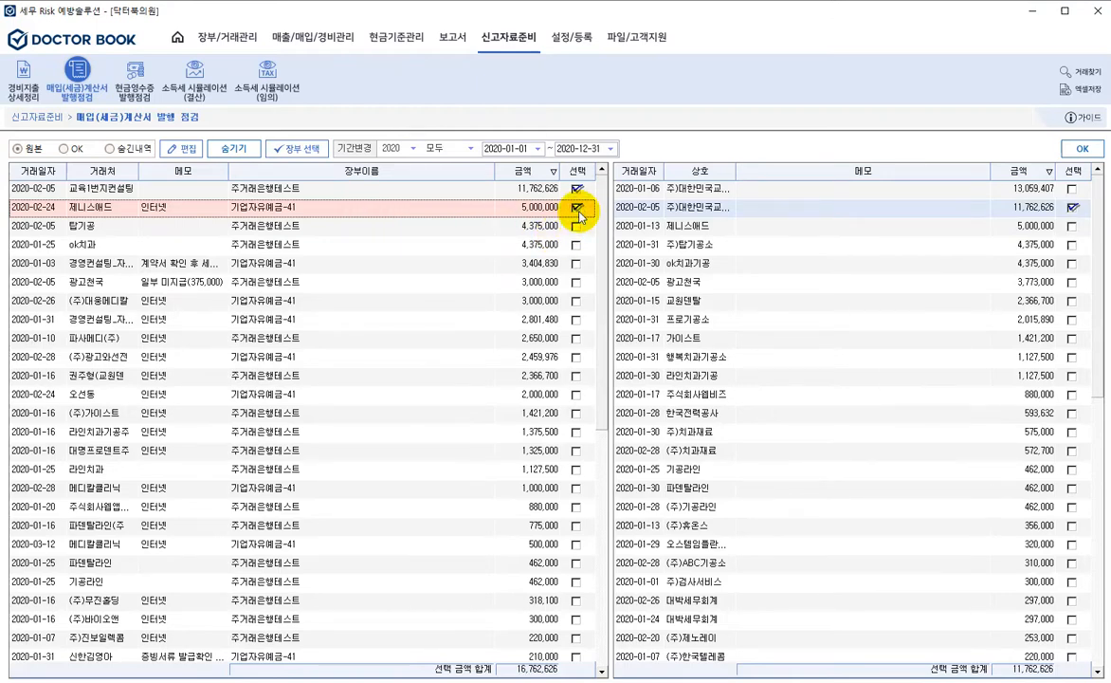
left_click(1072, 230)
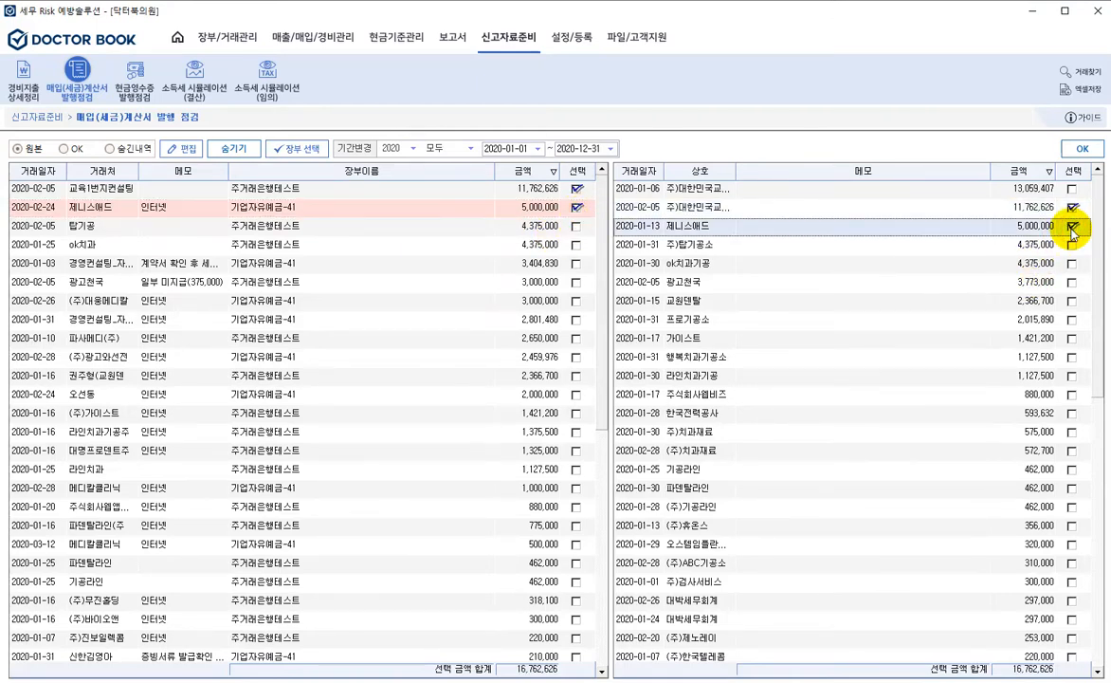
left_click(256, 232)
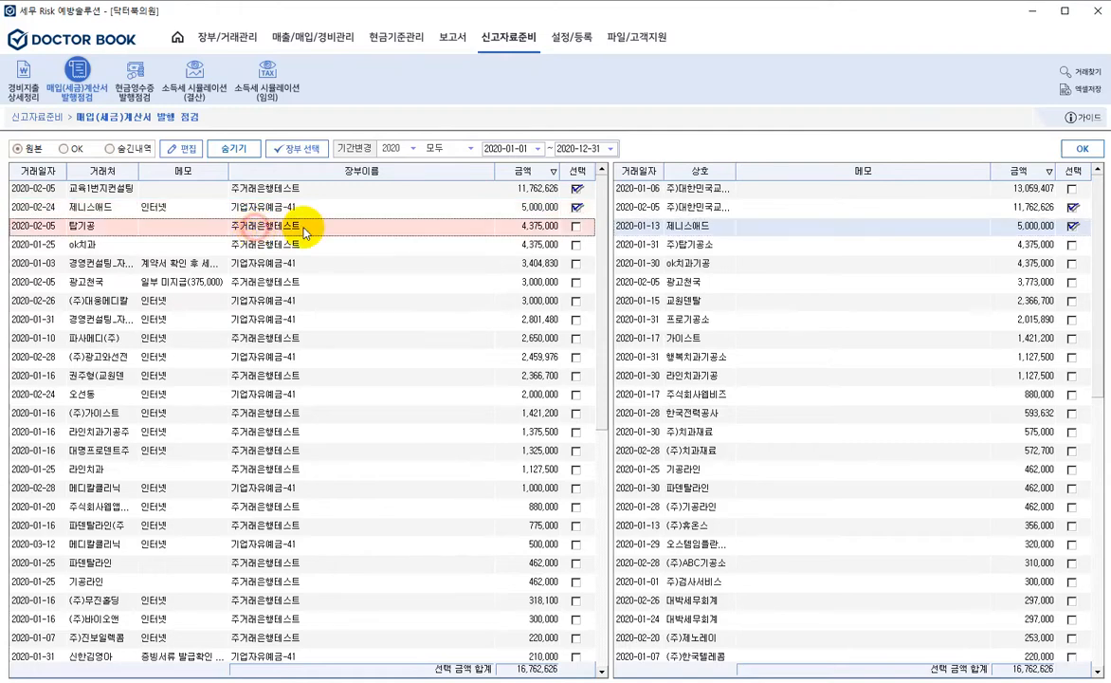
left_click(576, 225)
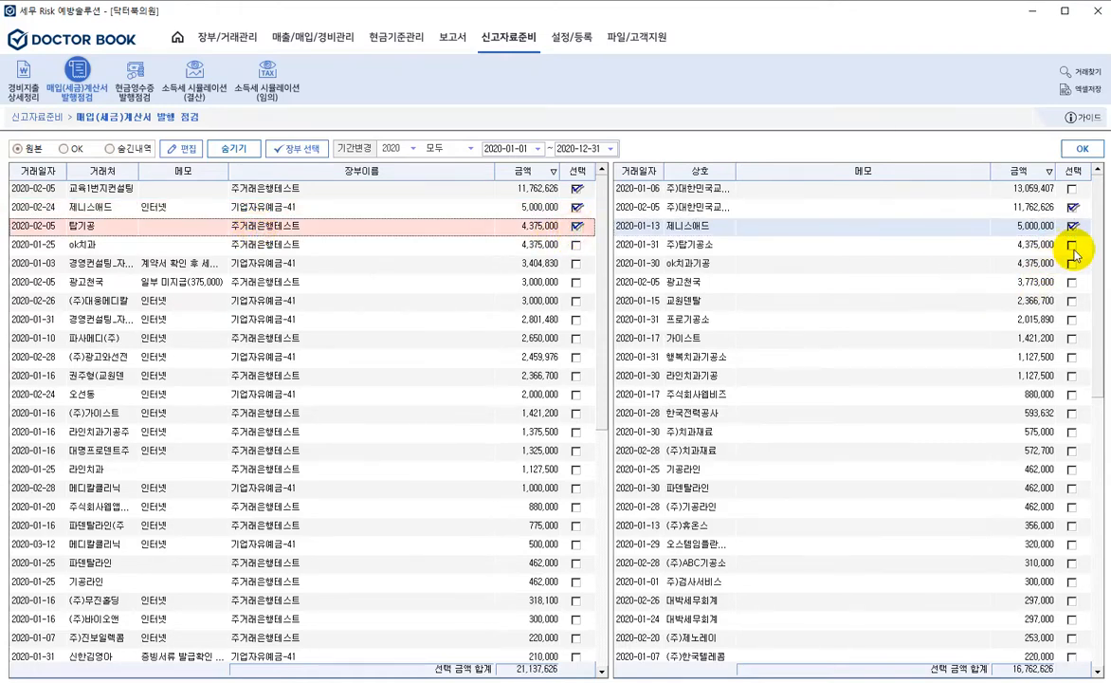
left_click(1072, 245)
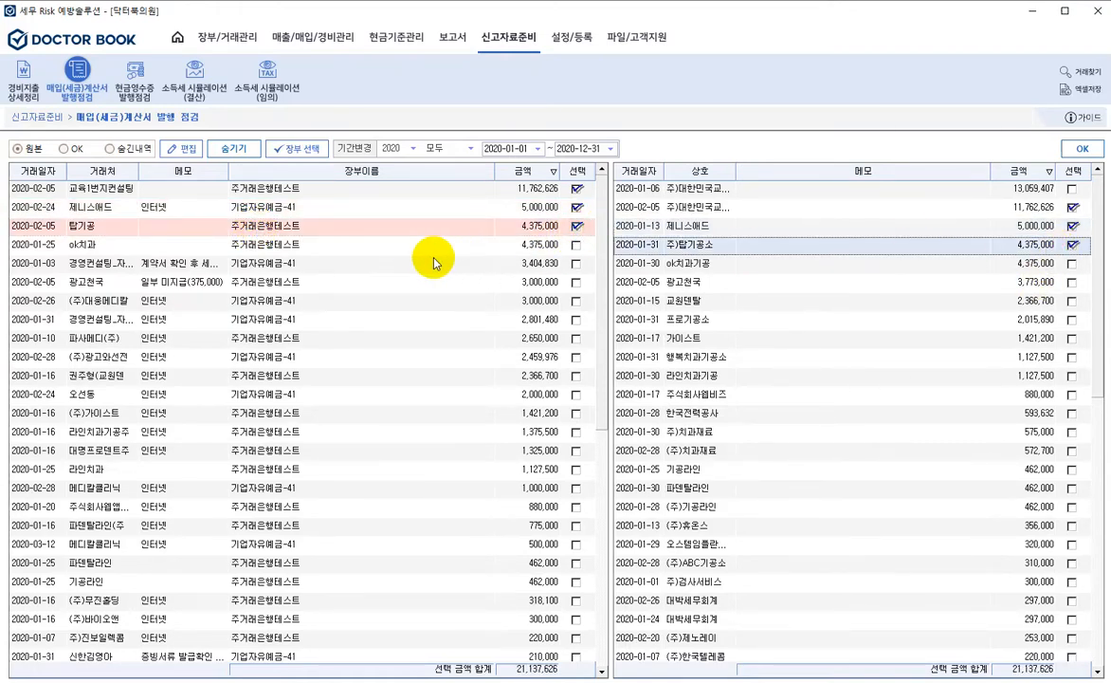
Tick the ok치과 ledger payment of 4,375,000 and the 2020-01-30 ok치과기공 invoice as a matching pair
left_click(355, 244)
left_click(576, 245)
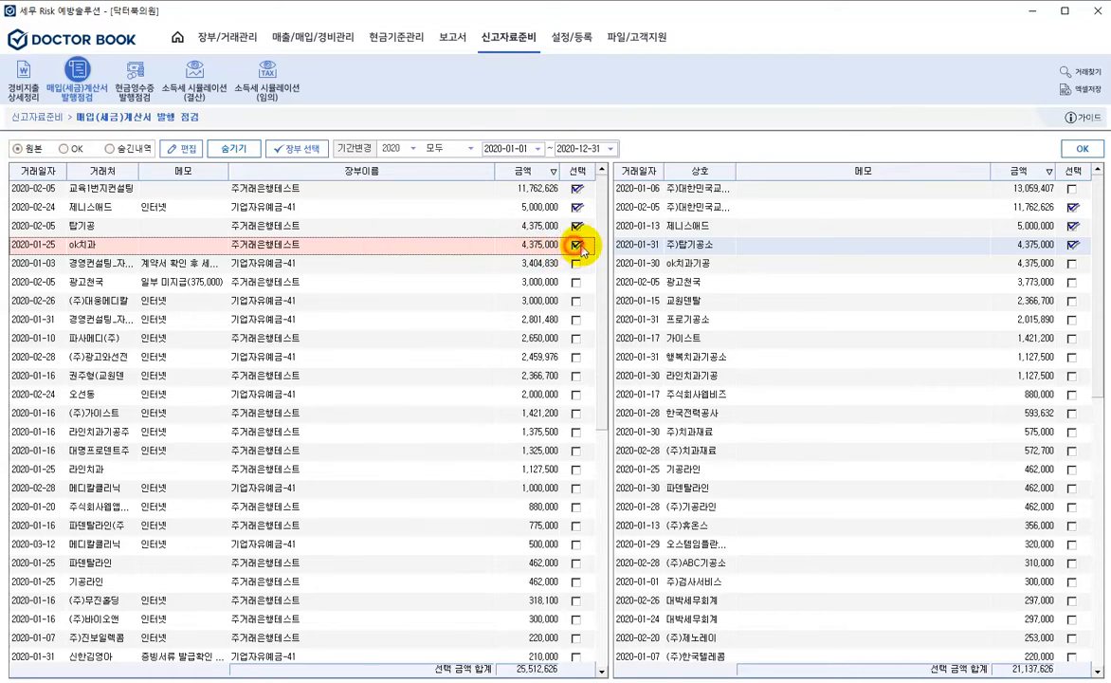
left_click(1072, 264)
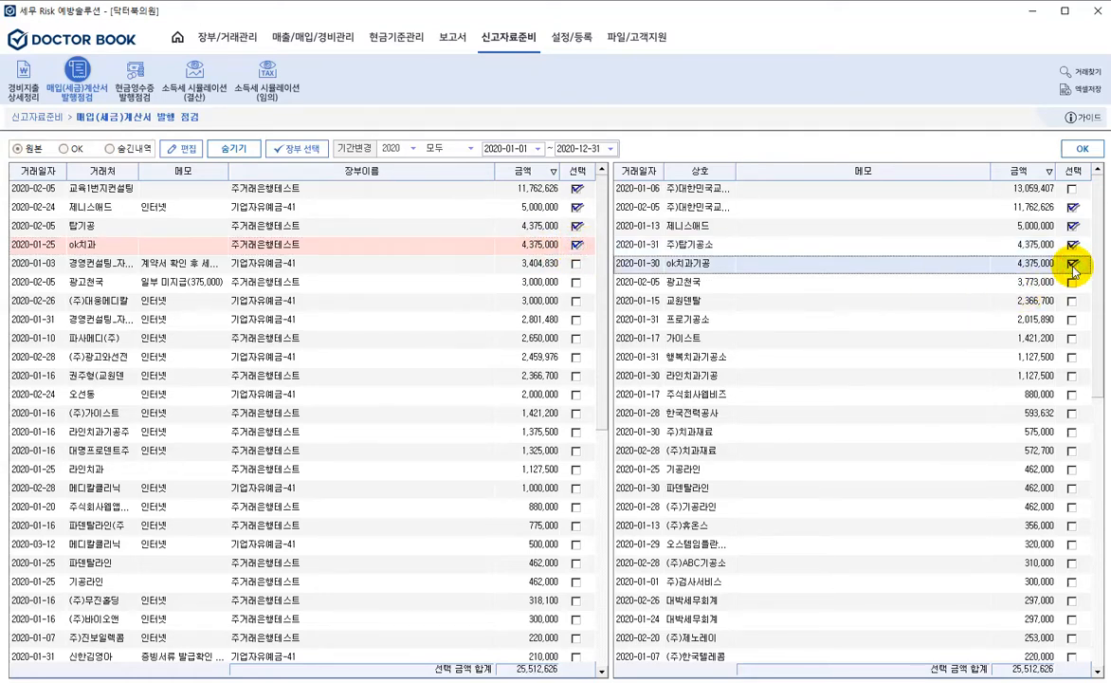
Compare the unticked ledger payments from 3,404,830 down to 2,459,976 with the invoice list, including 광고천국's payment and invoice
left_click(297, 264)
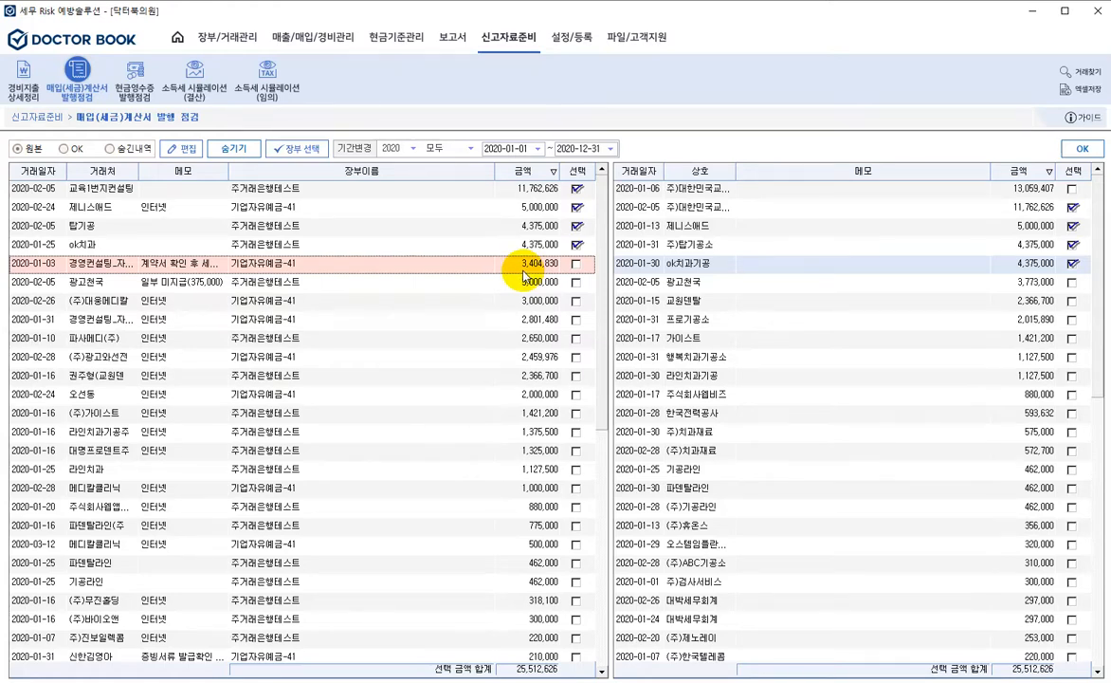
left_click(429, 287)
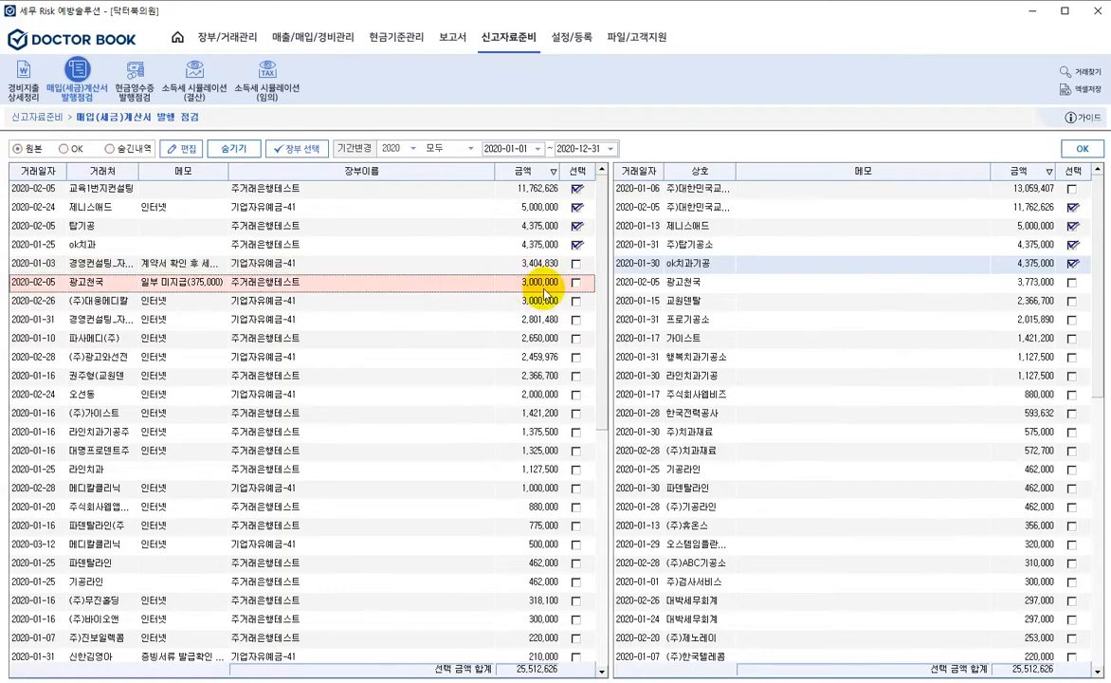
left_click(801, 289)
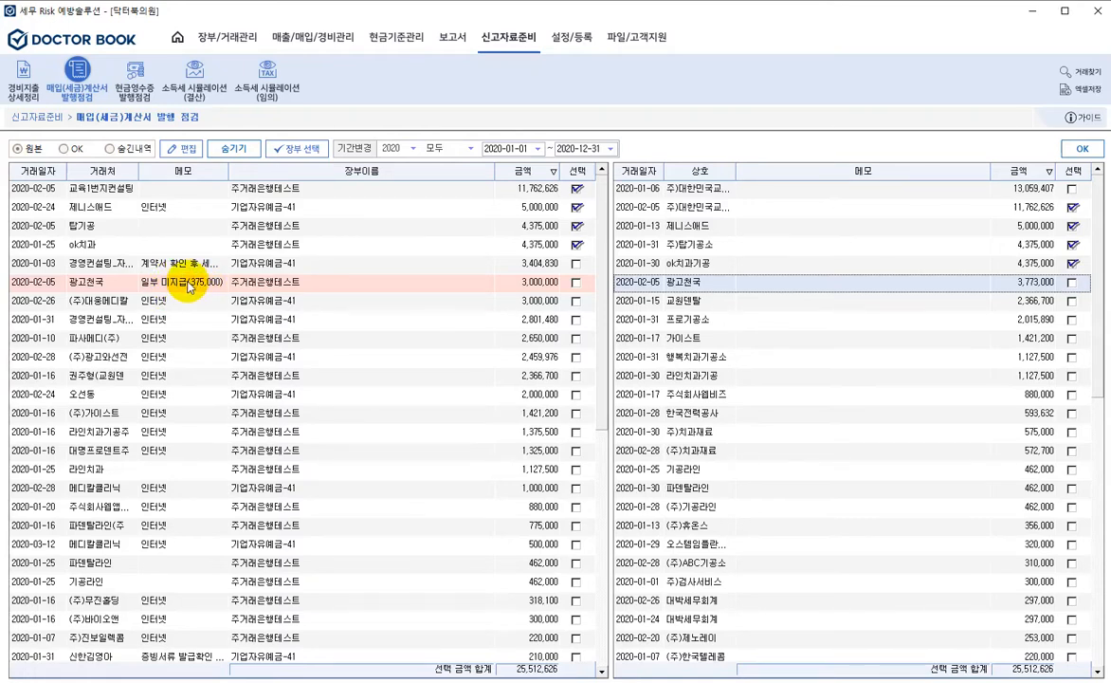
left_click(243, 302)
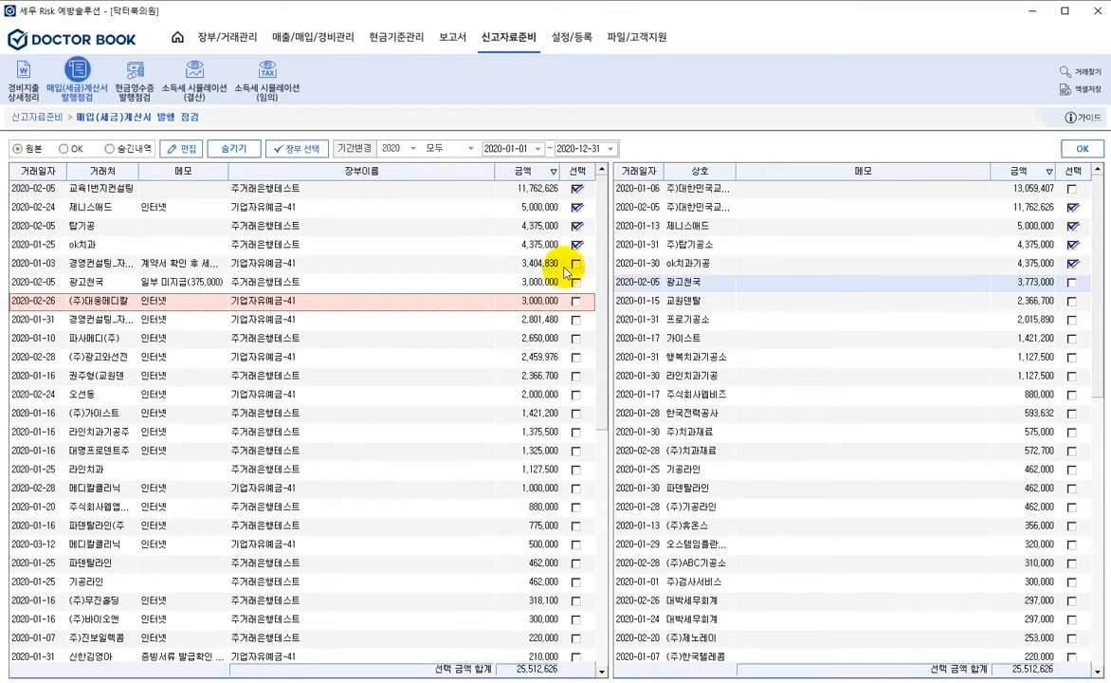
left_click(535, 324)
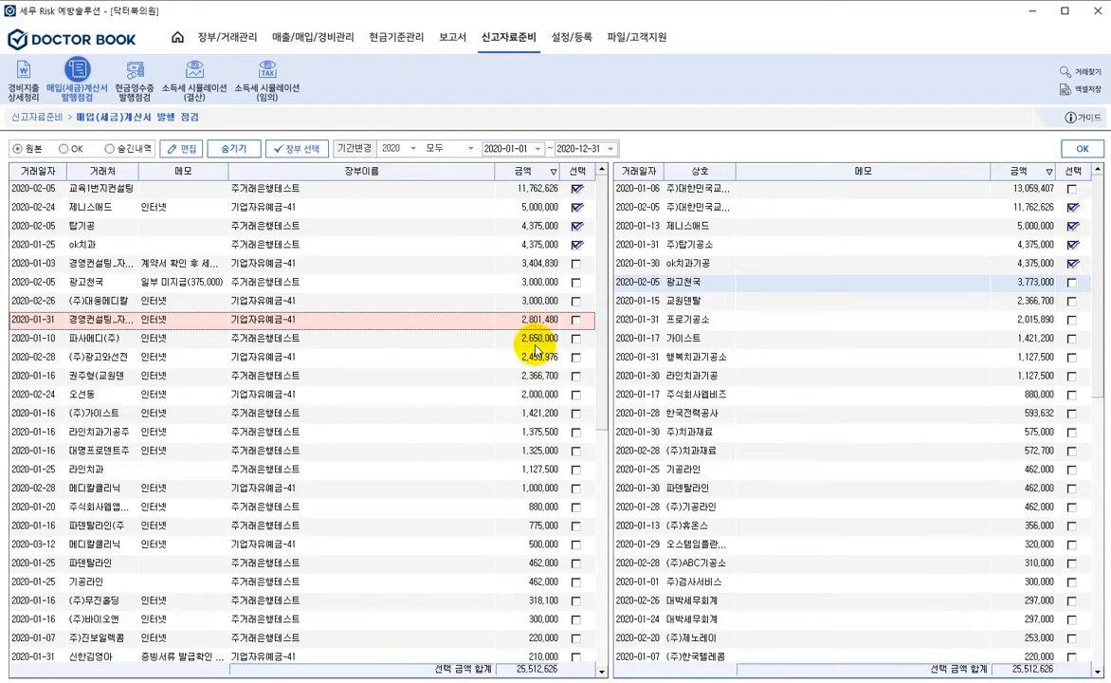
left_click(535, 345)
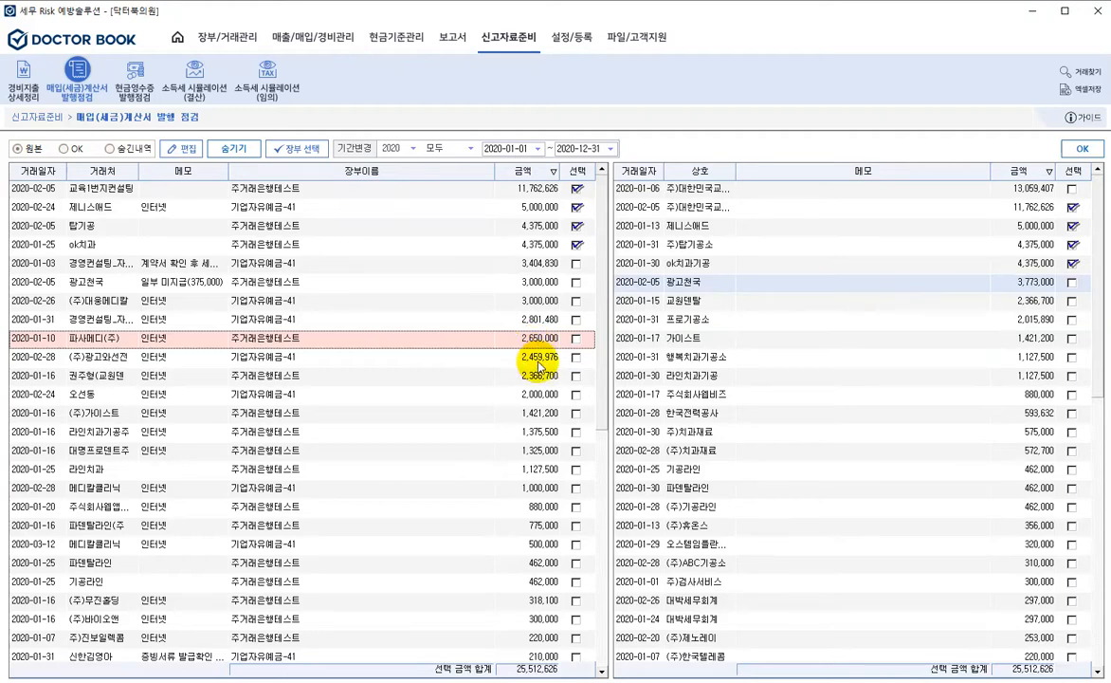
left_click(536, 359)
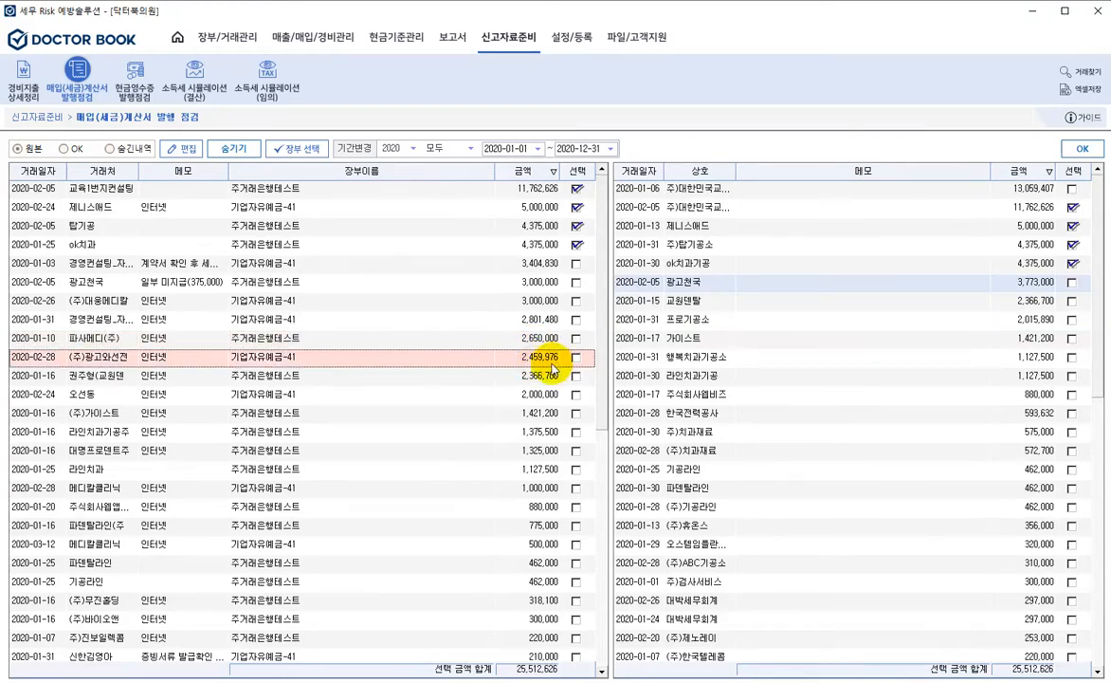
Tick the 교원덴탈 ledger payment of 2,366,700 dated 2020-01-16 and the 2020-01-15 invoice for the same amount
left_click(539, 380)
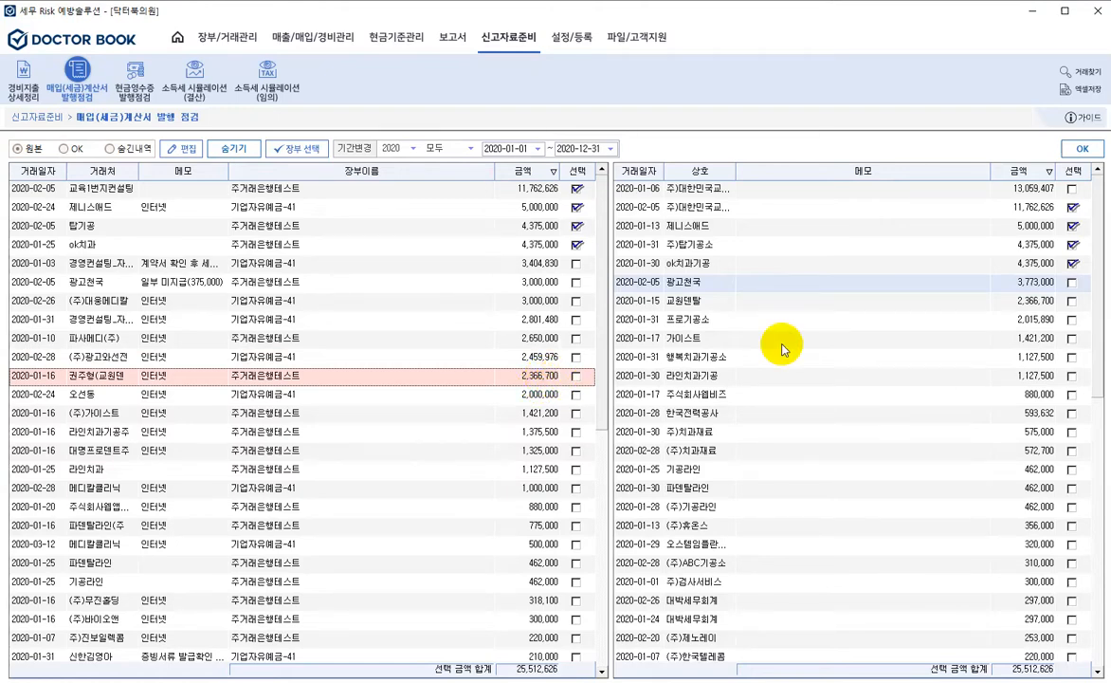
left_click(722, 301)
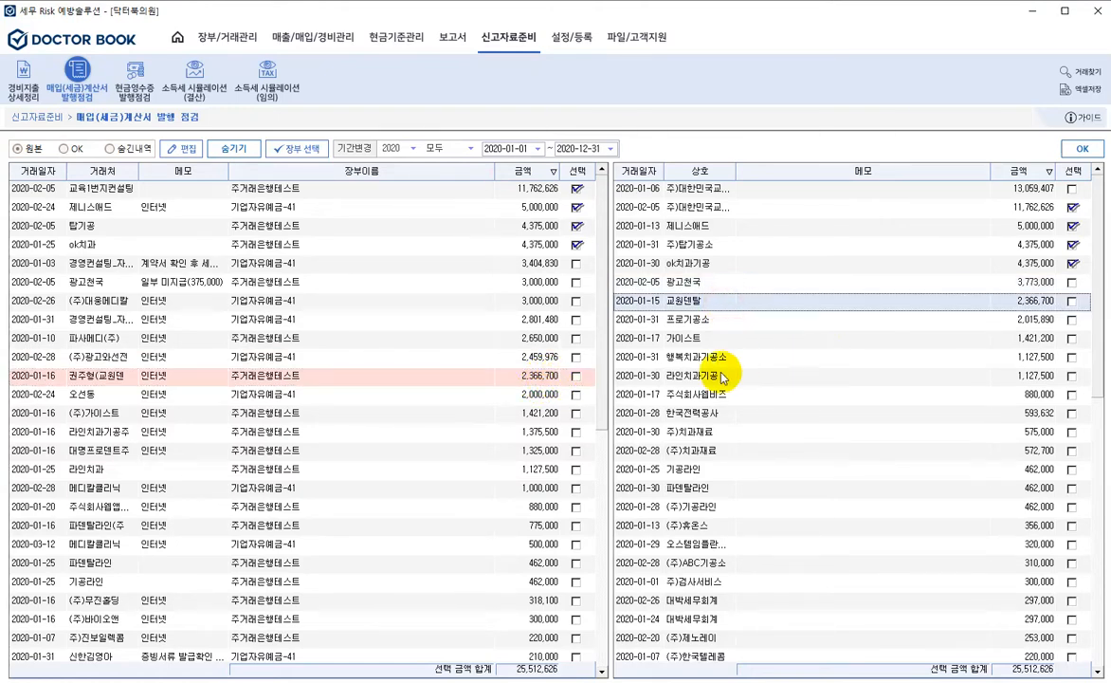
left_click(575, 375)
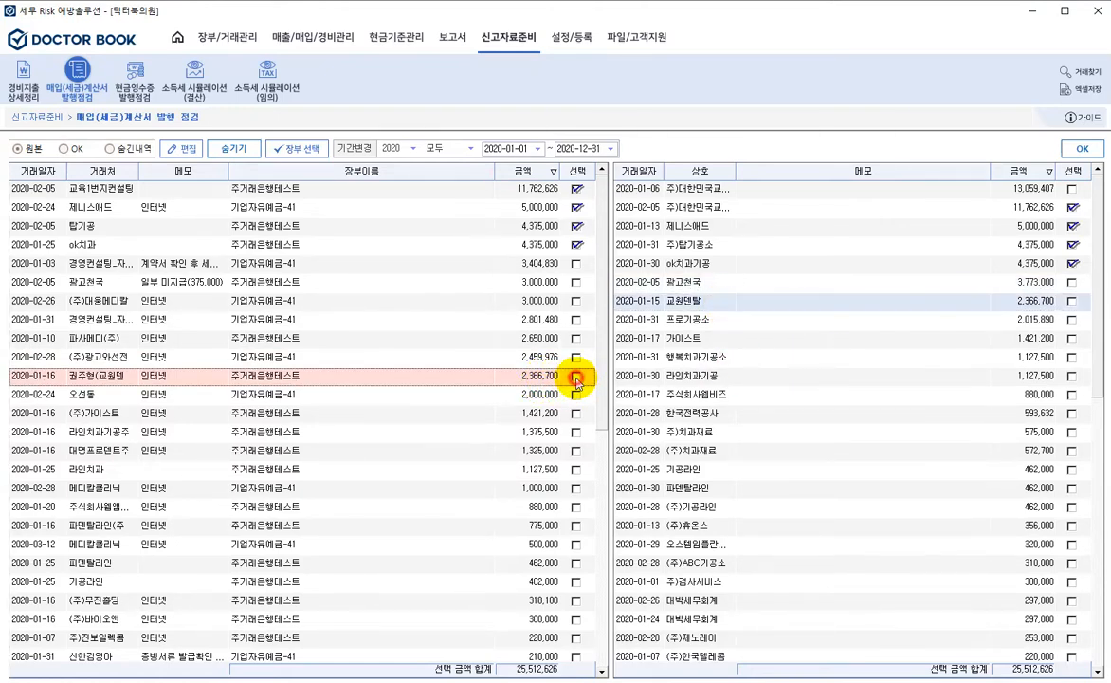
left_click(1071, 302)
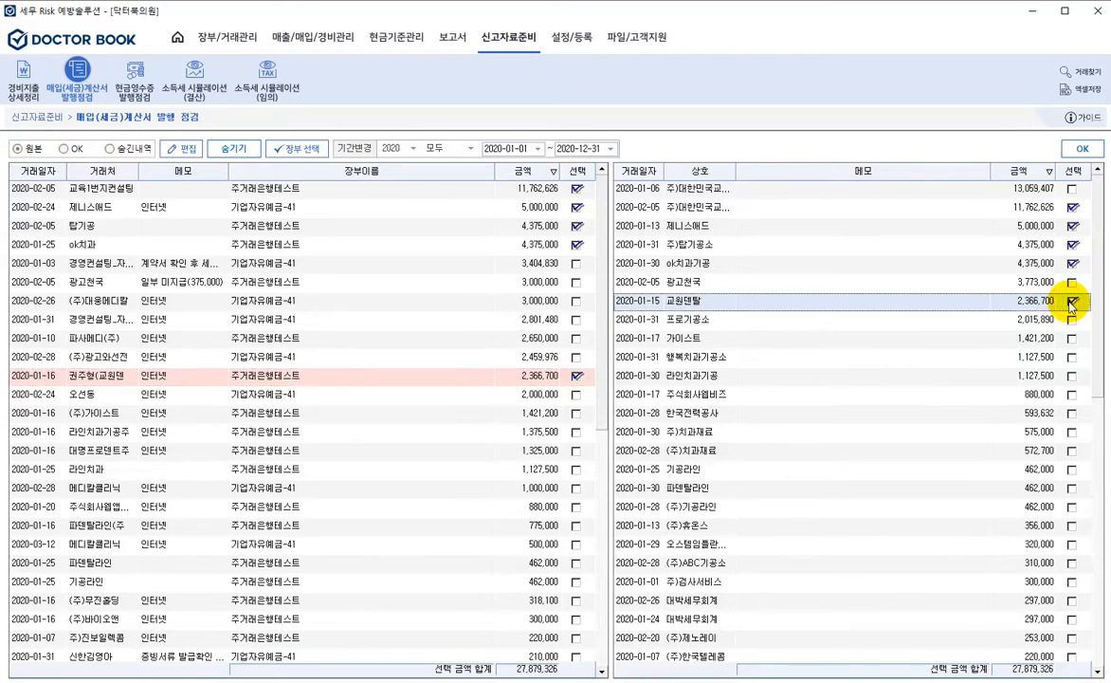
Tick the (주)가이스트 ledger payment of 1,421,200 and the 2020-01-17 가이스트 invoice as a matching pair
left_click(354, 398)
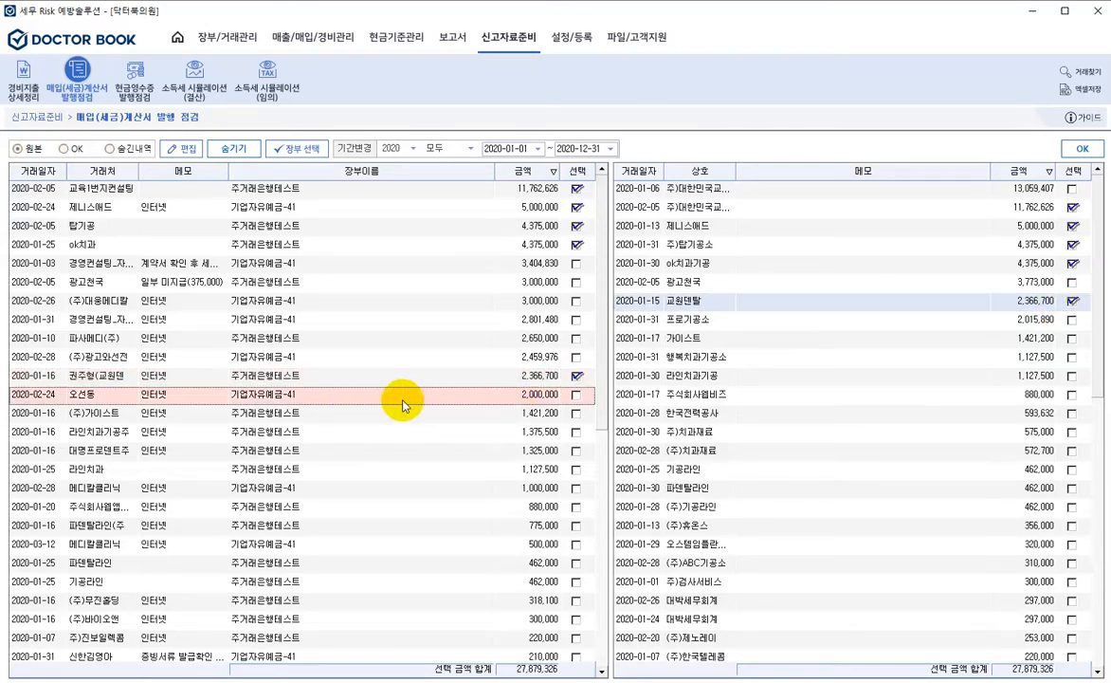
left_click(492, 416)
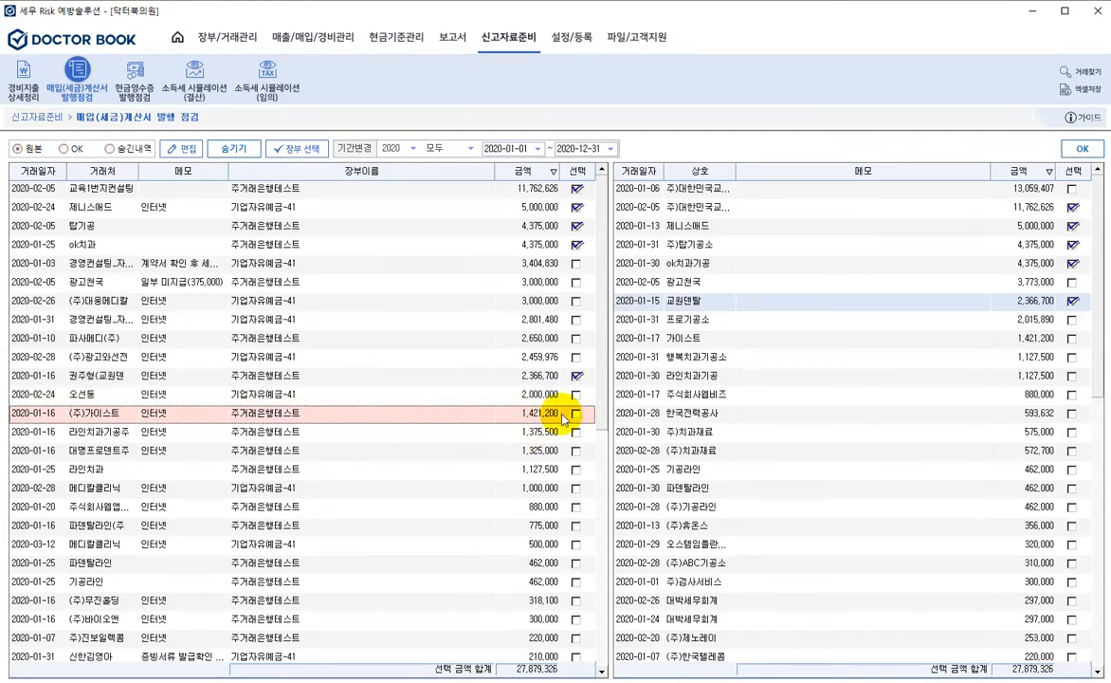
left_click(1071, 339)
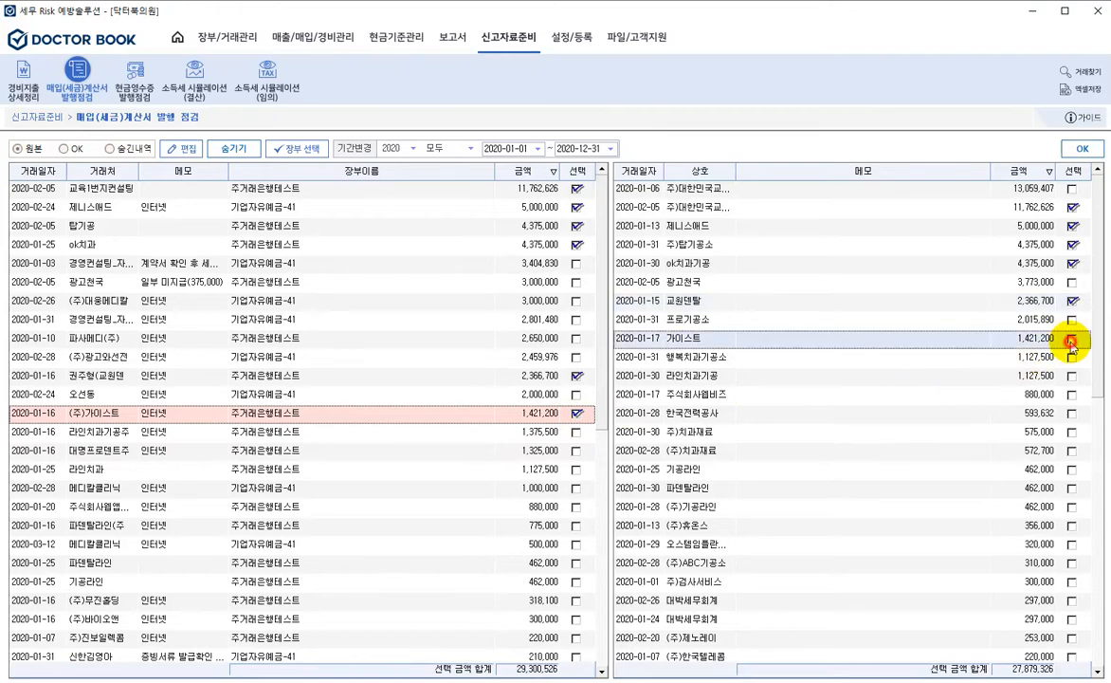
Tick the 라인치과 ledger payment of 1,127,500 and the 2020-01-30 라인치과기공 invoice as a matching pair
left_click(194, 438)
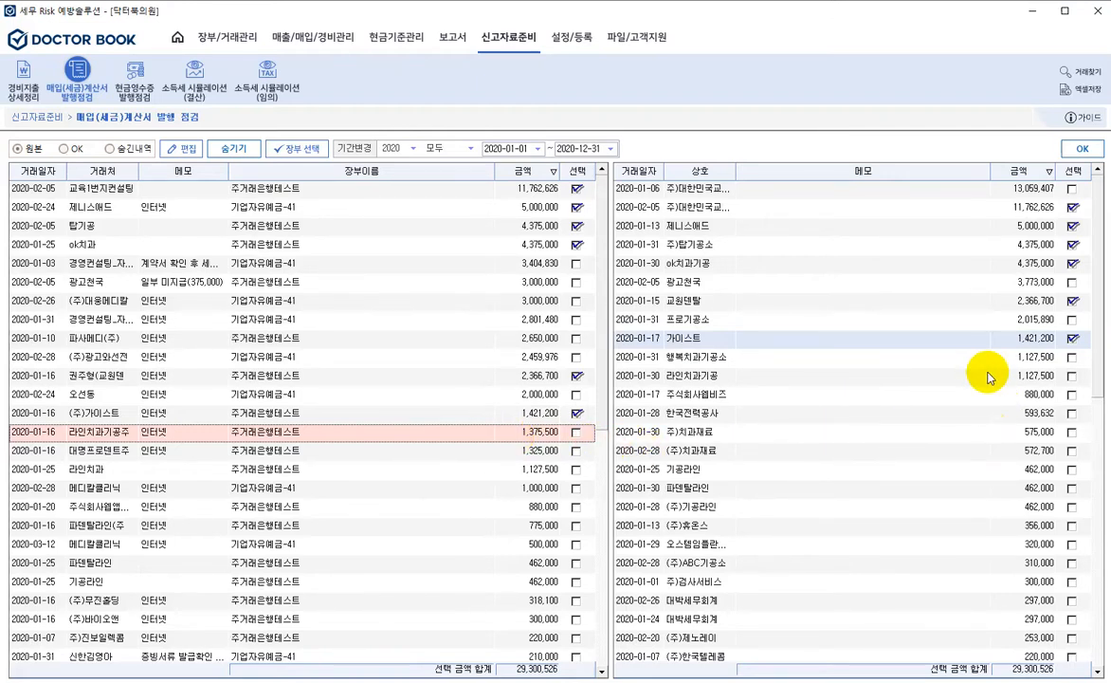
left_click(451, 452)
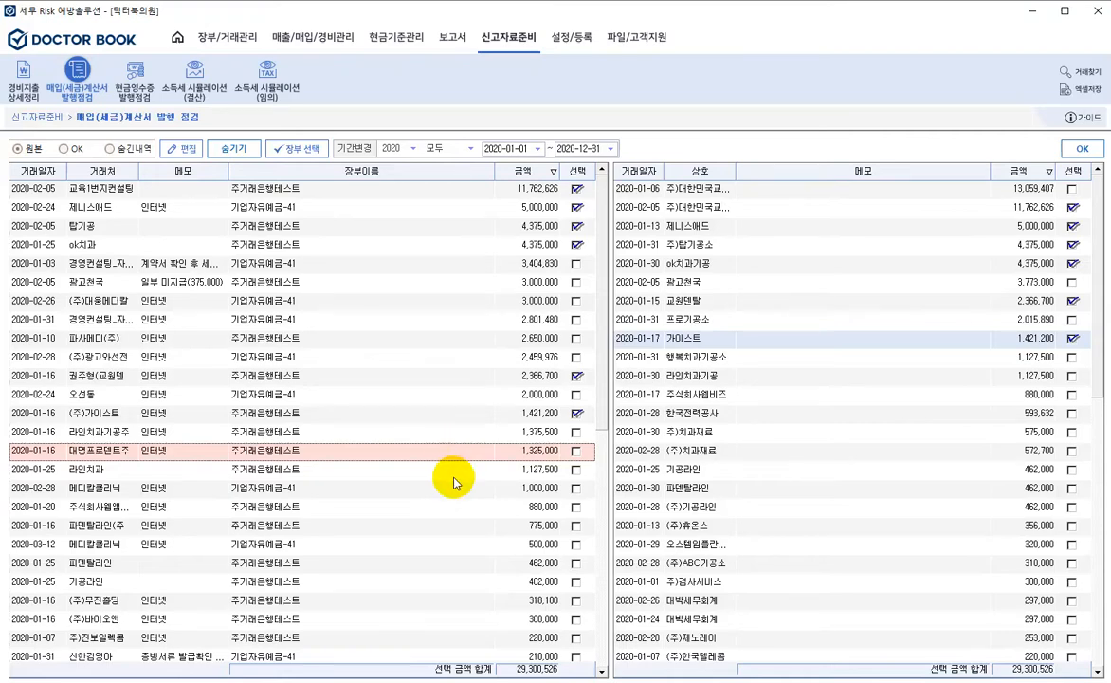
left_click(452, 472)
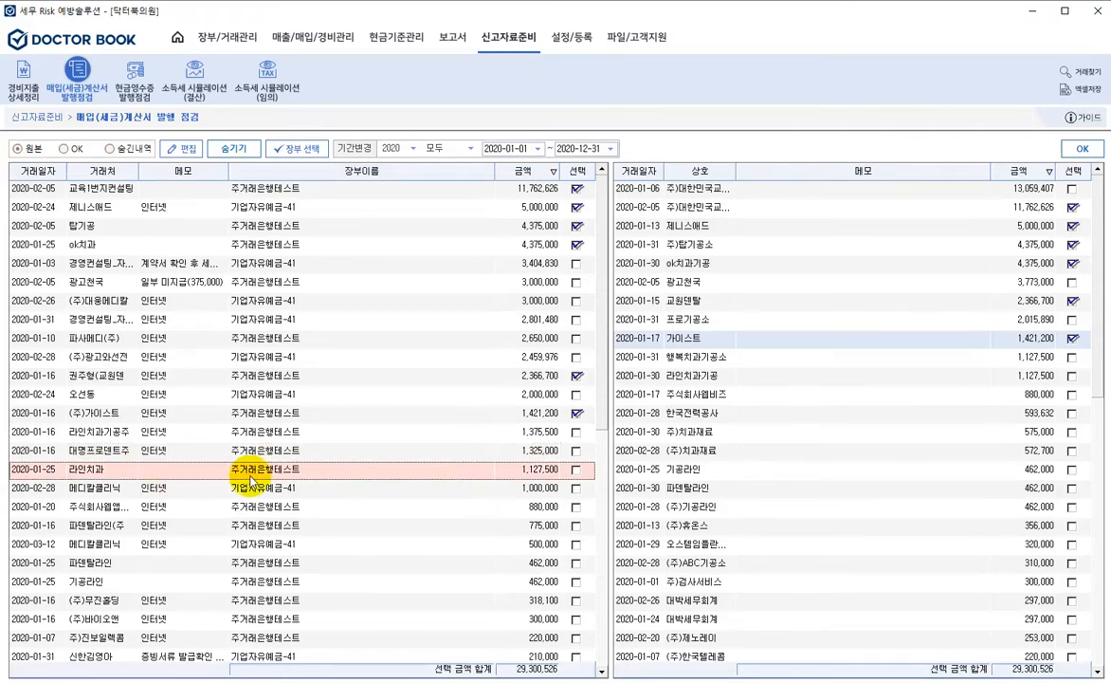
left_click(578, 472)
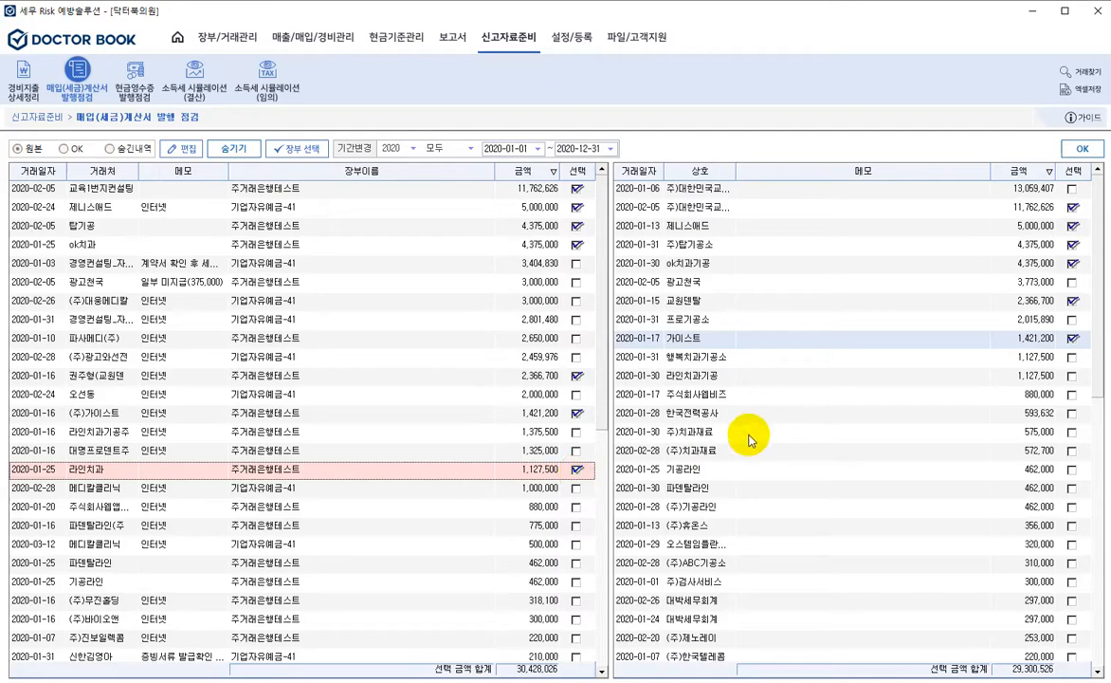
left_click(735, 378)
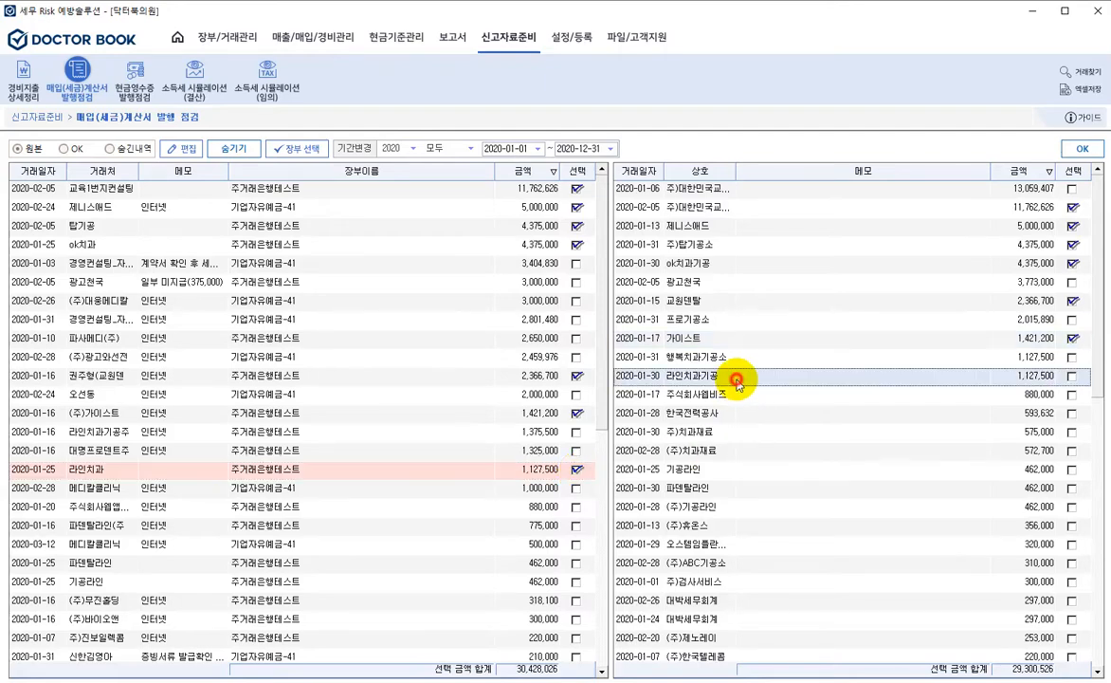
left_click(1072, 376)
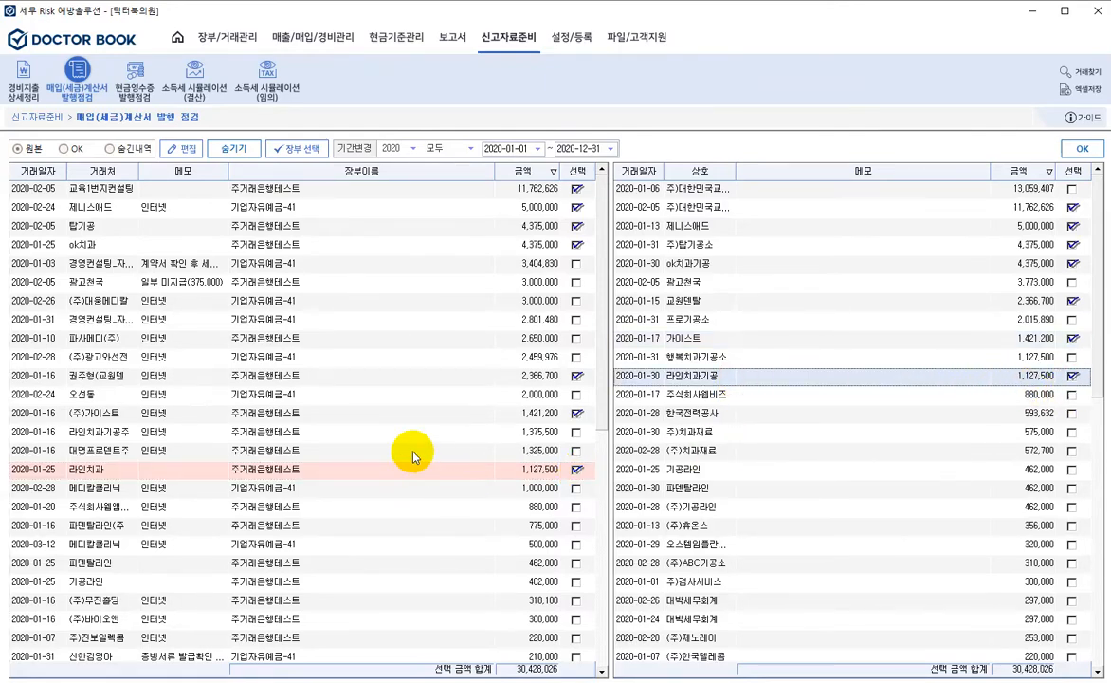
Tick the 880,000 ledger payment dated 2020-01-20 and the 2020-01-17 주식회사웹비즈 invoice as a matching pair
scroll(412, 456, "down", 2)
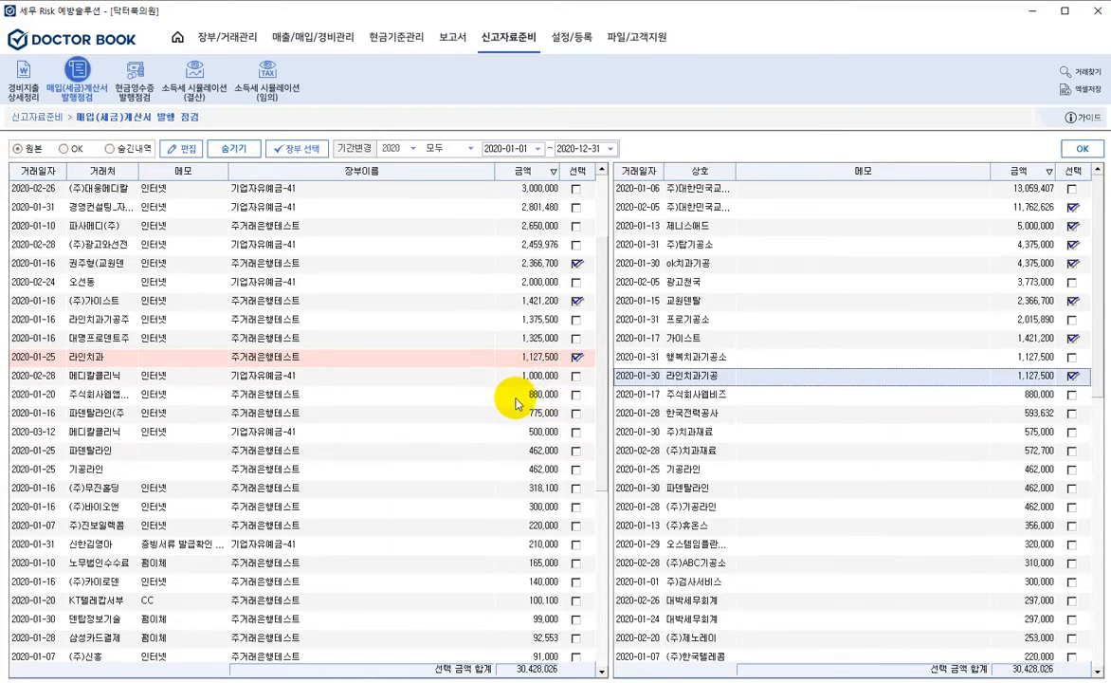
left_click(409, 396)
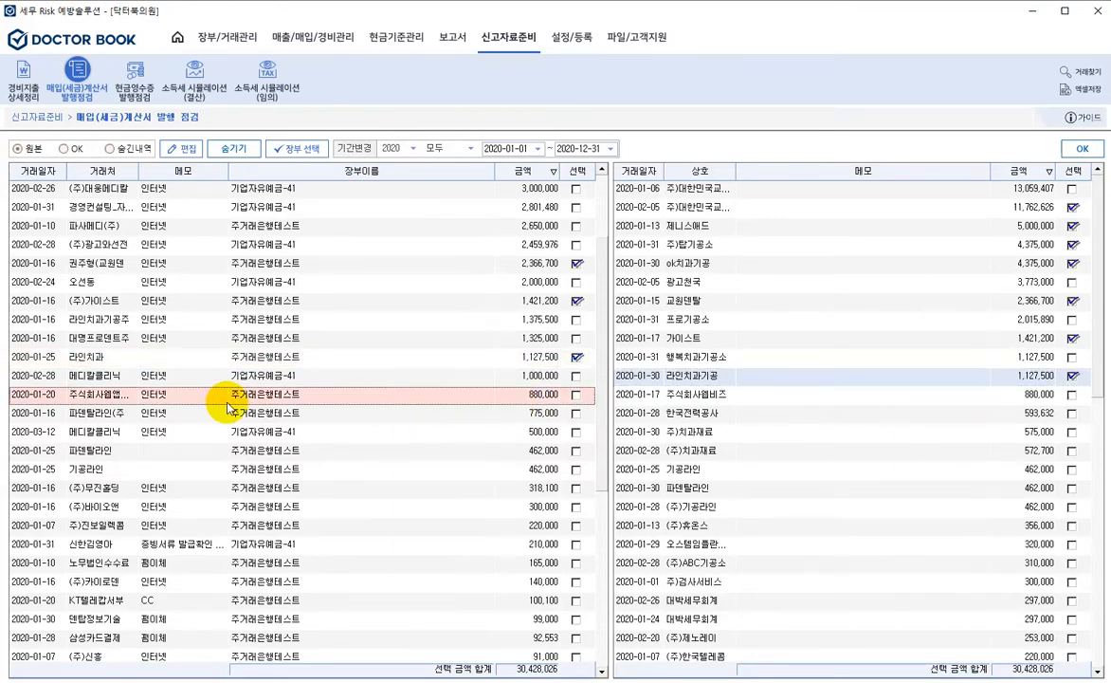
left_click(578, 396)
left_click(757, 395)
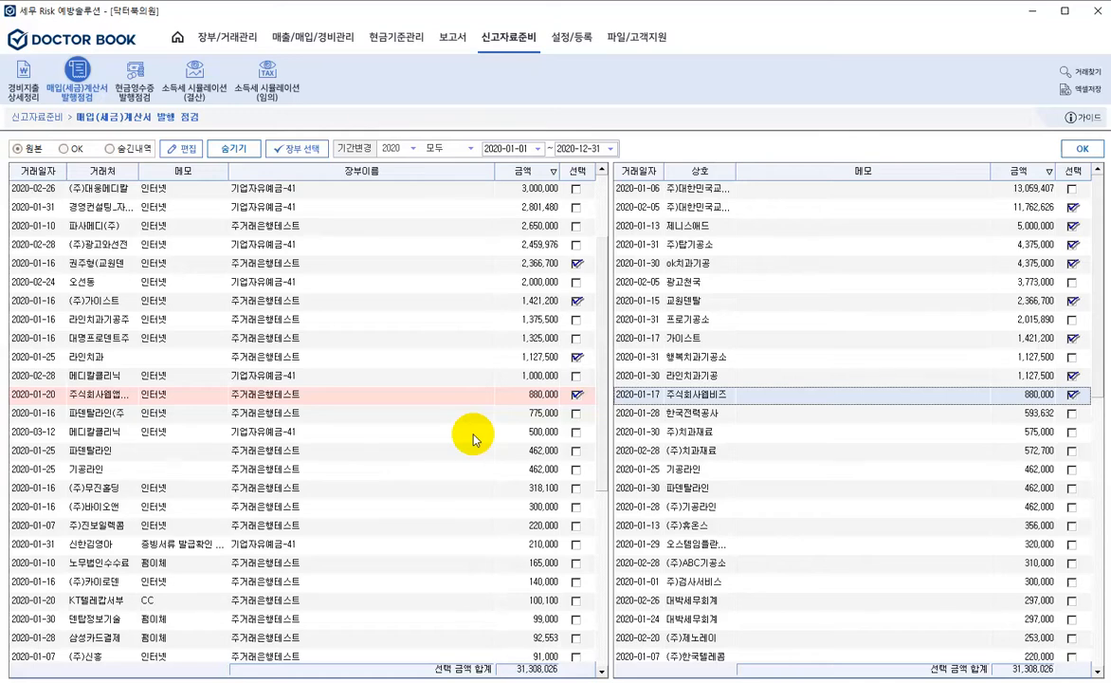
Match the 462,000 payments of 파덴탈라인 and 기공라인 with the 2020-01-30 파덴탈라인 and 2020-01-28 (주)기공라인 invoices by ticking them
left_click(578, 456)
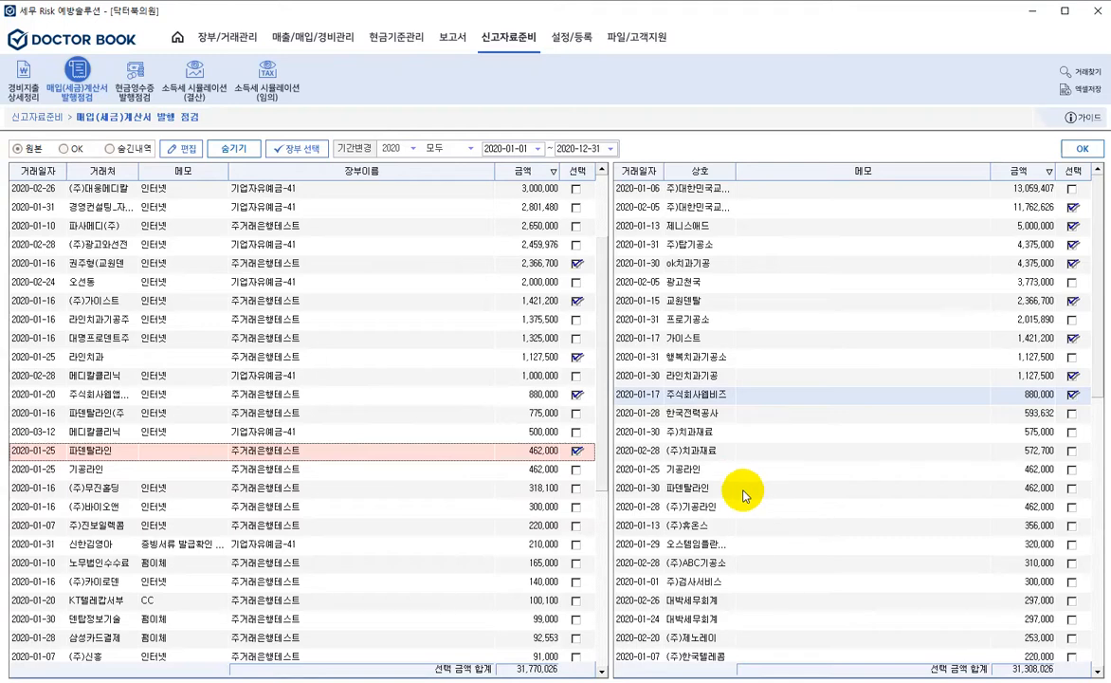
left_click(1071, 490)
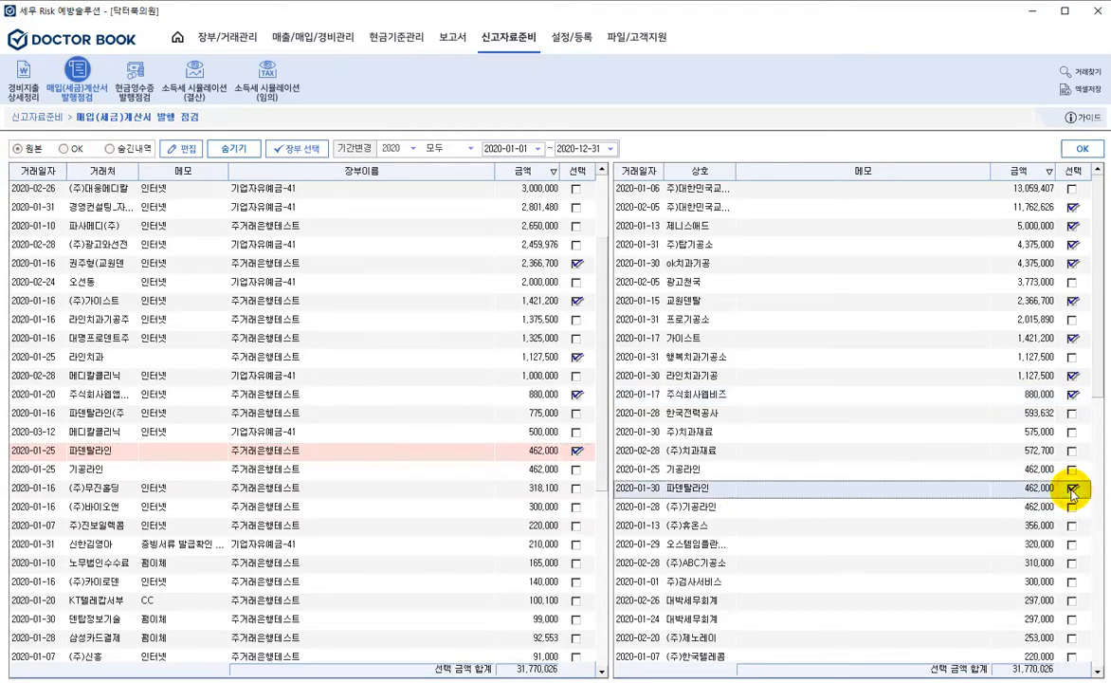
left_click(397, 472)
left_click(576, 471)
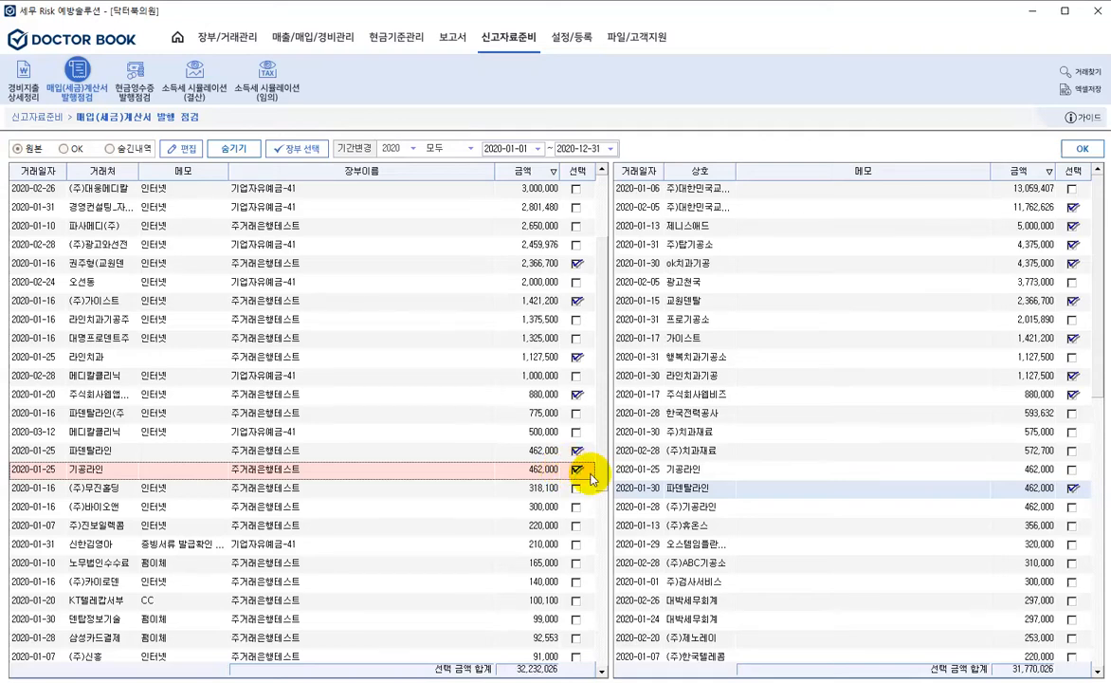
left_click(979, 508)
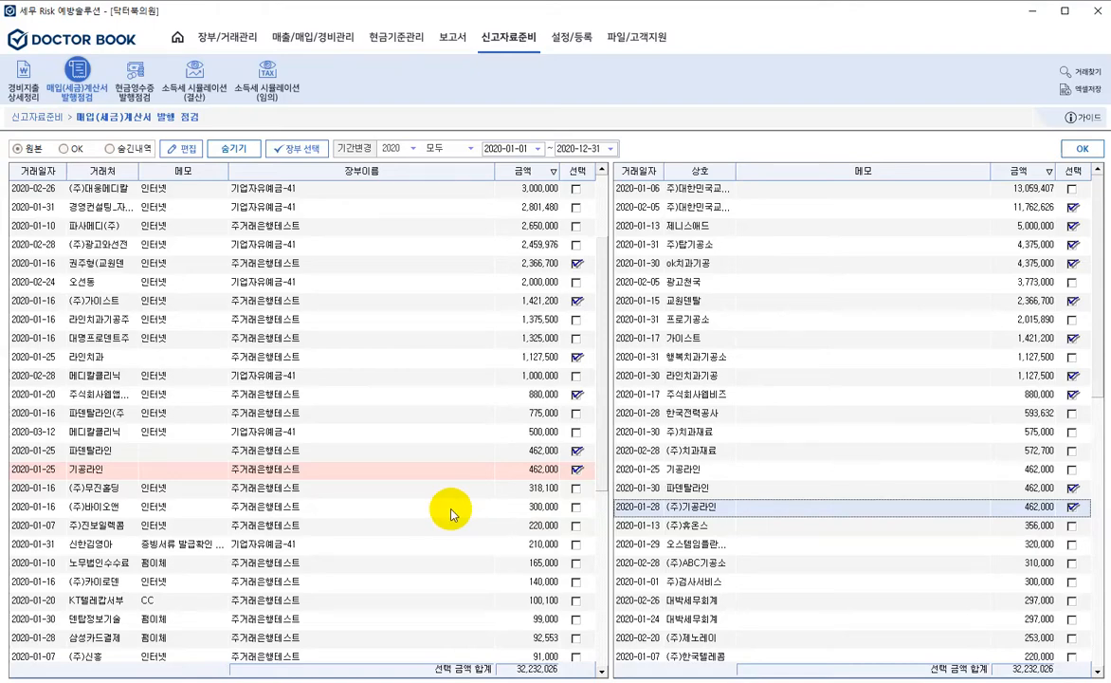
left_click_drag(604, 434, 603, 479)
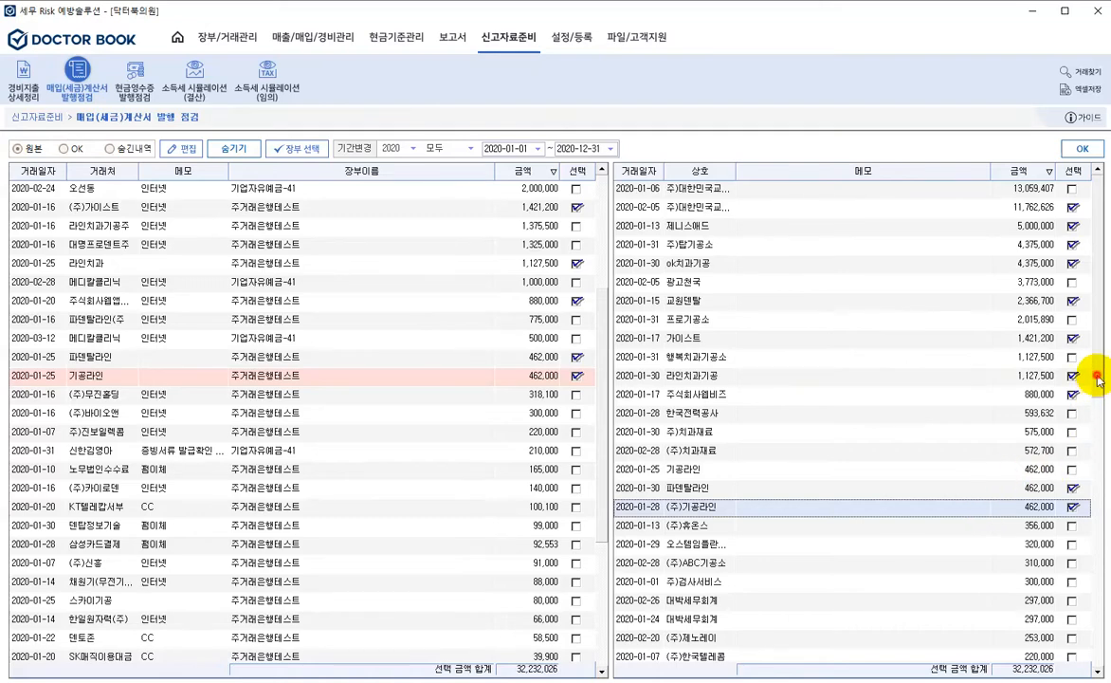
Tick the 165,000 노무법인수수료 ledger payment and the 2020-02-21 노무법인청솔 invoice as a matching pair
left_click_drag(1098, 379, 1100, 448)
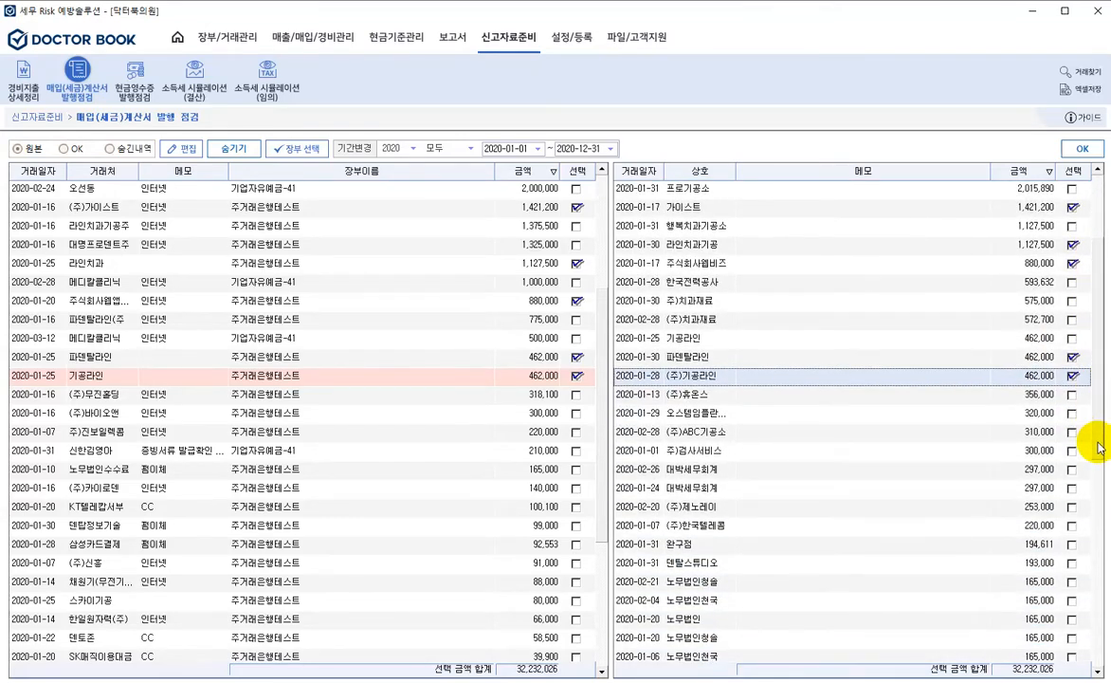
left_click(556, 468)
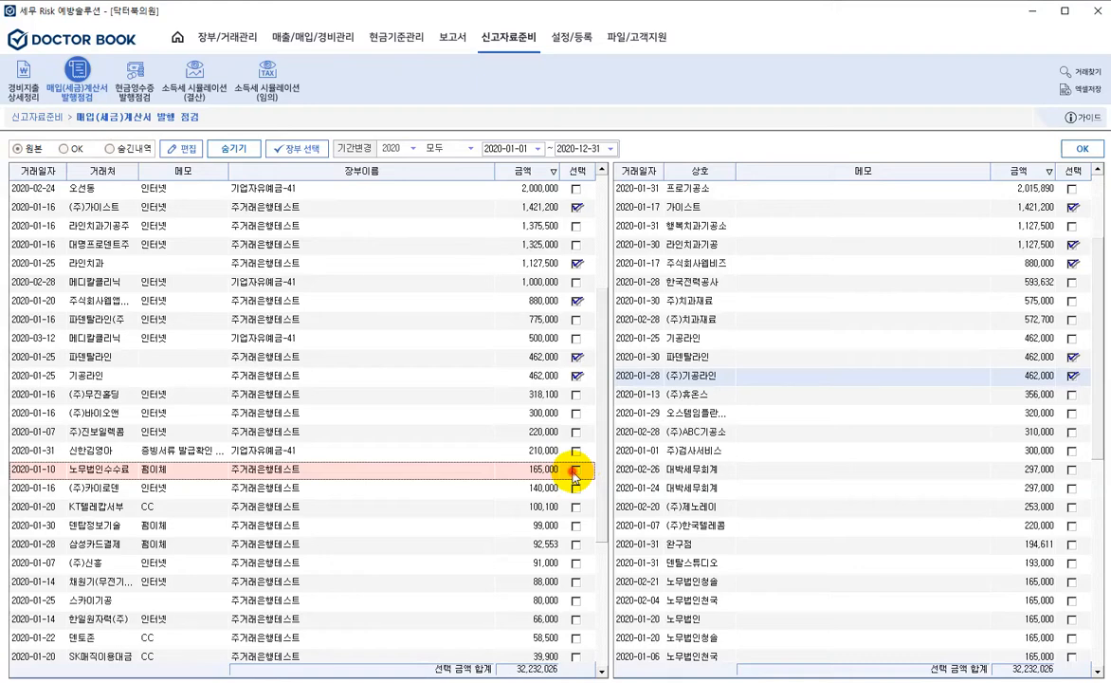
left_click(575, 470)
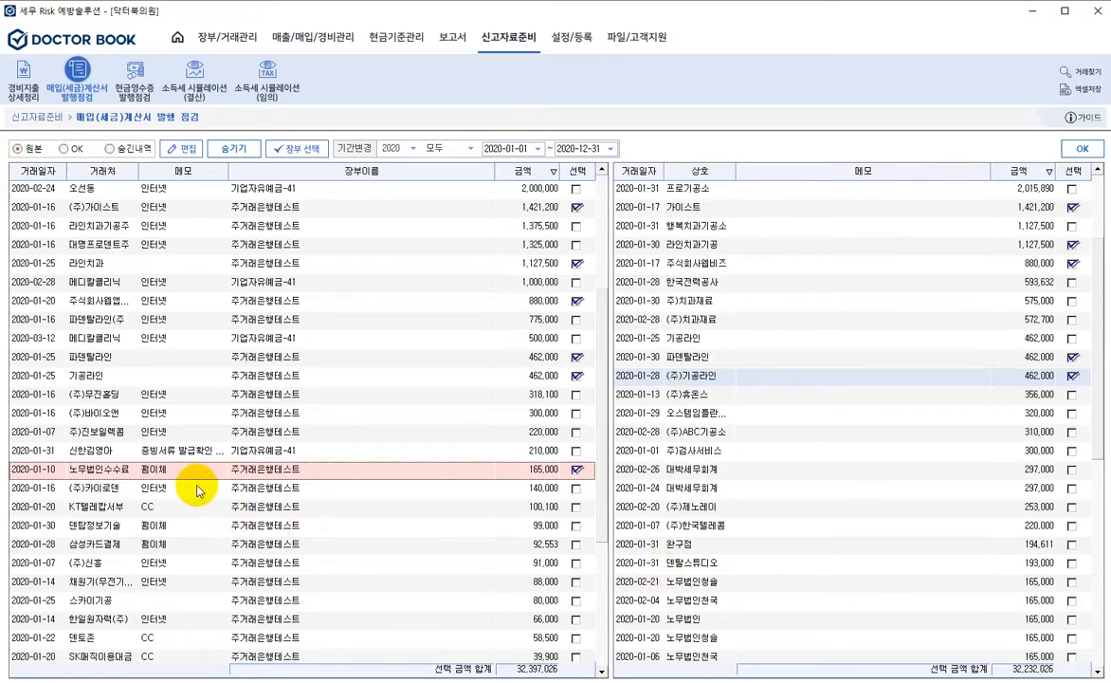
left_click(1072, 585)
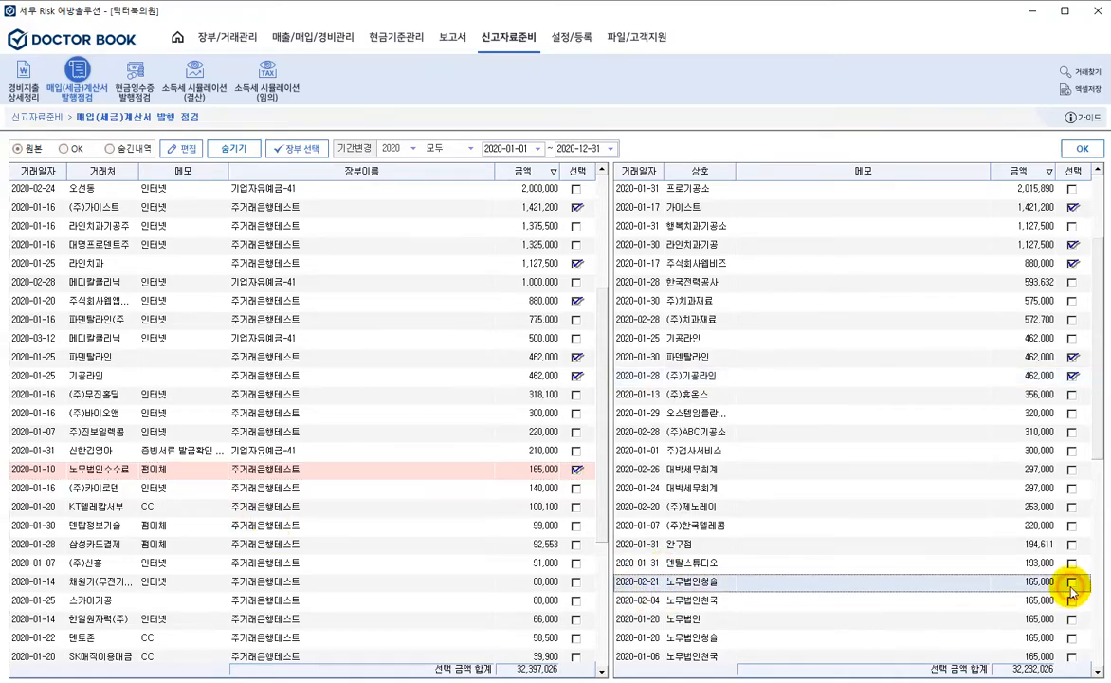
left_click(1071, 585)
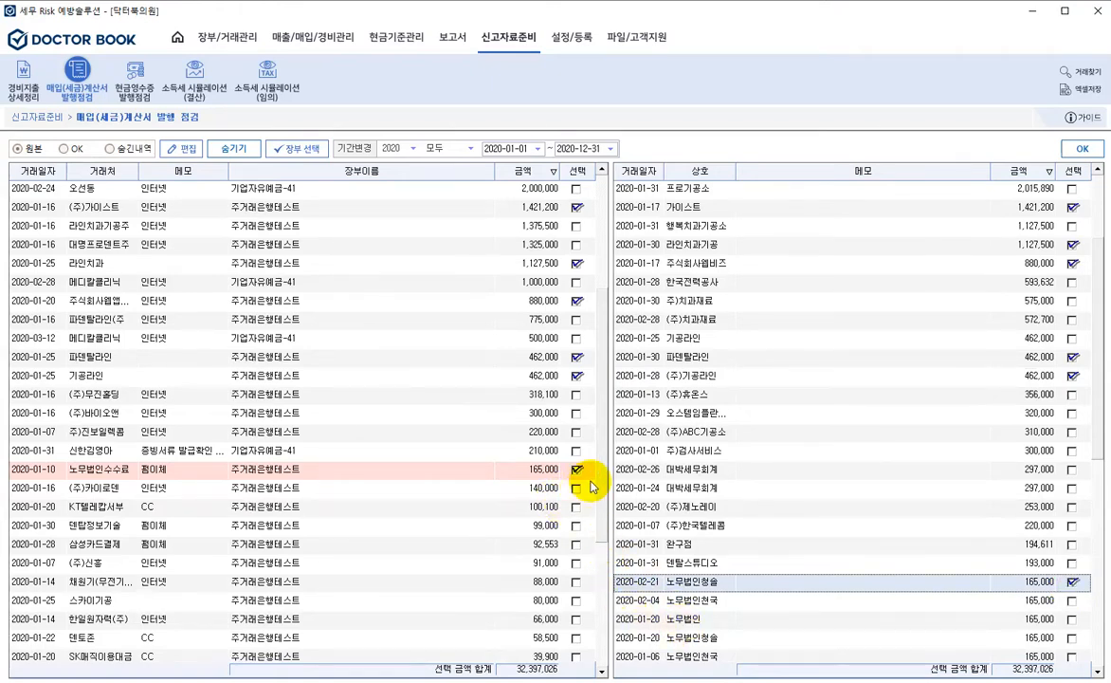
Tick the 2020-02-28 (주)치과기술 invoice of 99,000 and the 덴탑정보기술 ledger payment as a matching pair
scroll(599, 501, "down", 3)
scroll(601, 512, "down", 4)
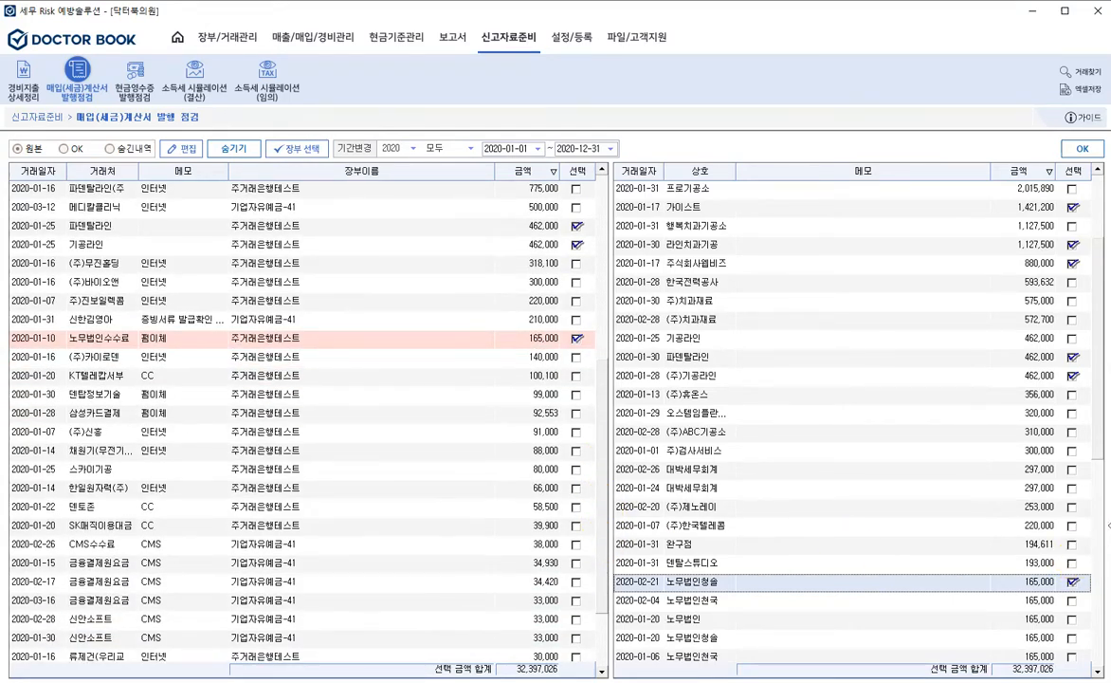
scroll(1098, 474, "down", 4)
scroll(1098, 495, "down", 6)
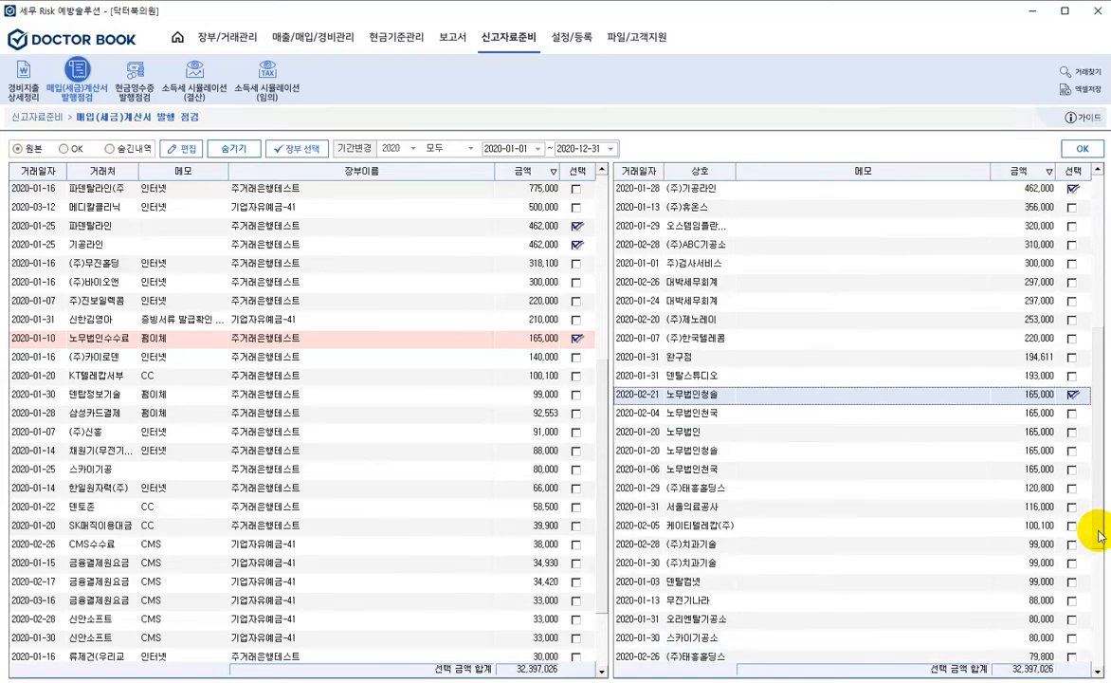
left_click(787, 549)
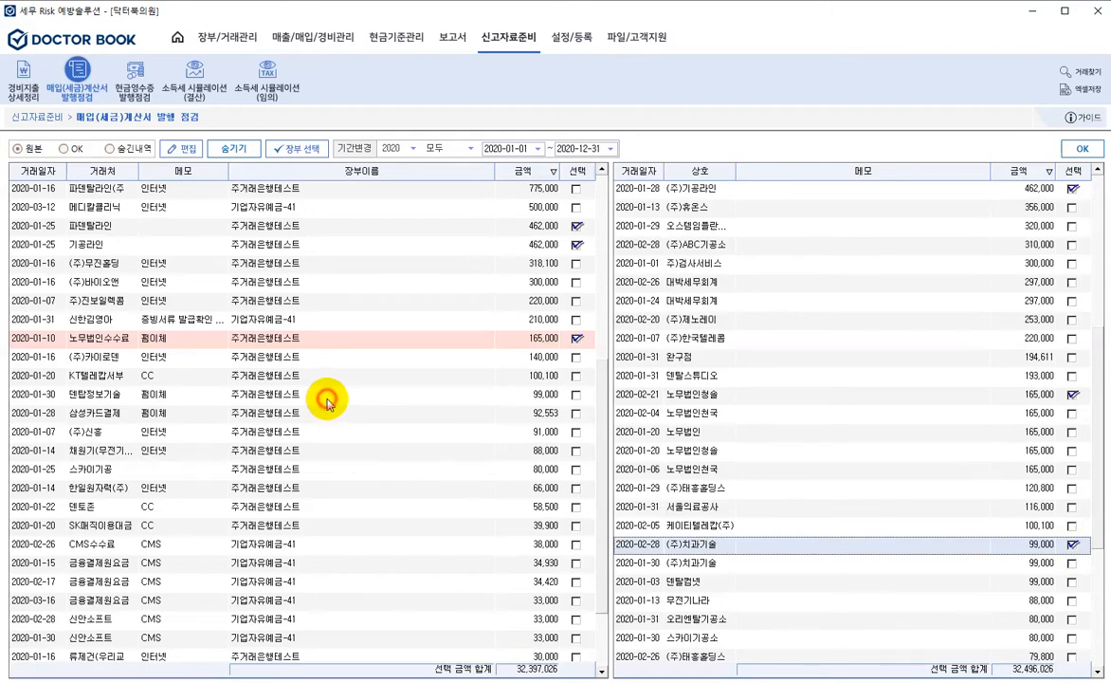
left_click(576, 396)
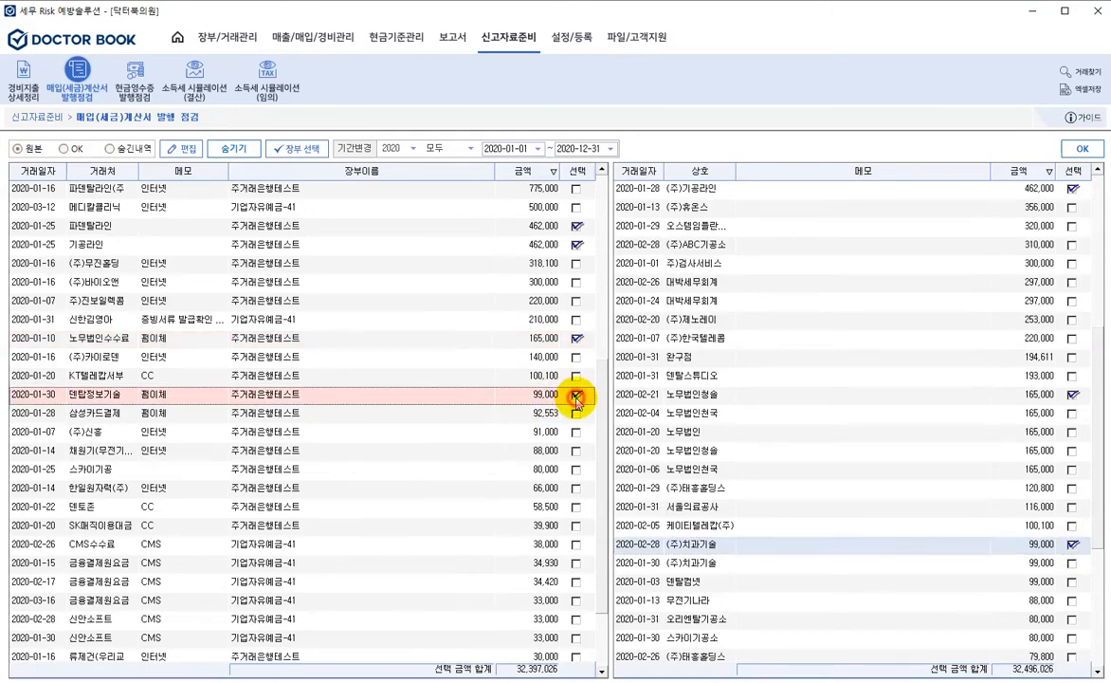
Tick the 88,000 payment with the 2020-01-13 무전기나라 invoice, and the 80,000 스카이기공 payment with the 2020-01-30 스카이기공소 invoice
left_click(576, 452)
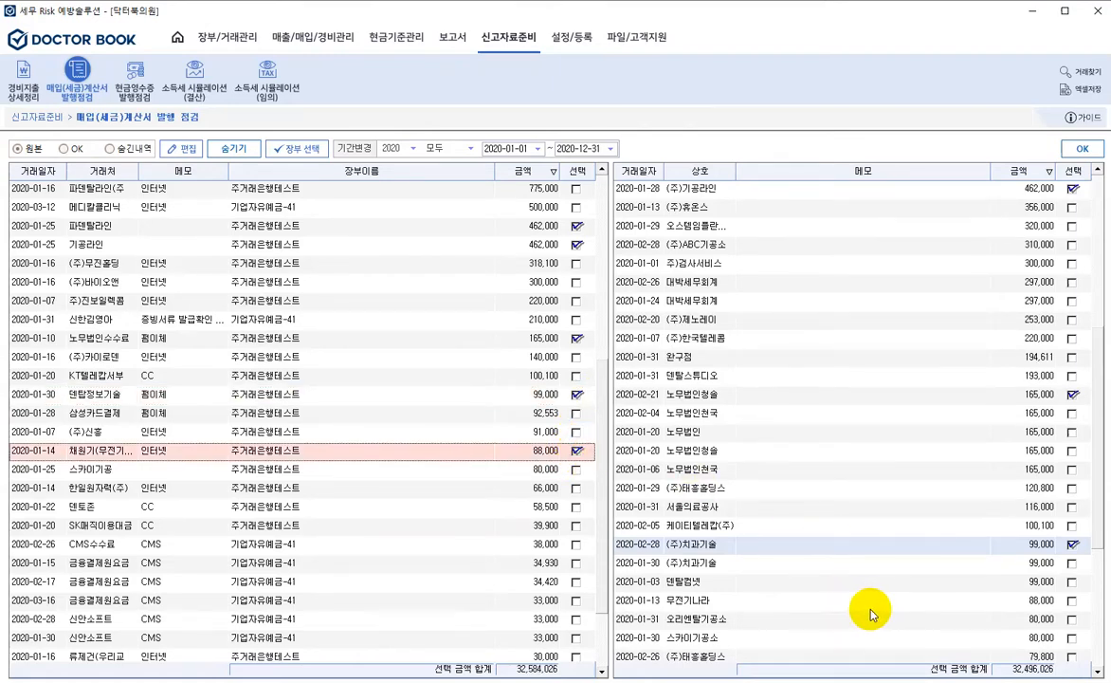
left_click(1074, 603)
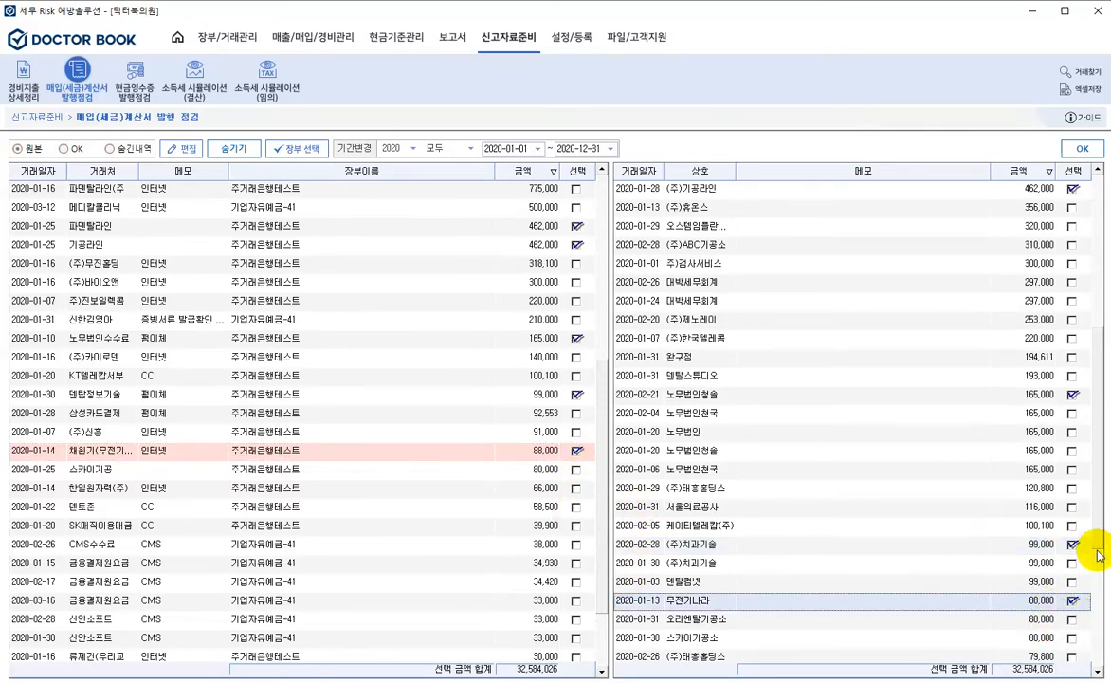
scroll(1091, 569, "down", 3)
scroll(1093, 616, "down", 2)
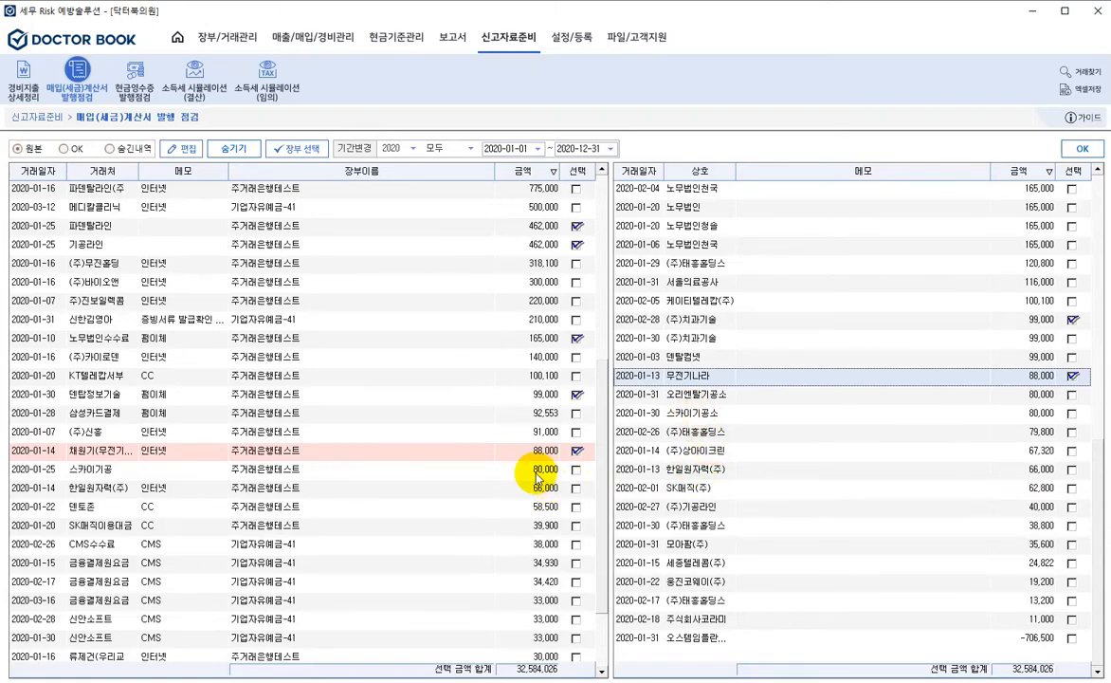
left_click(575, 469)
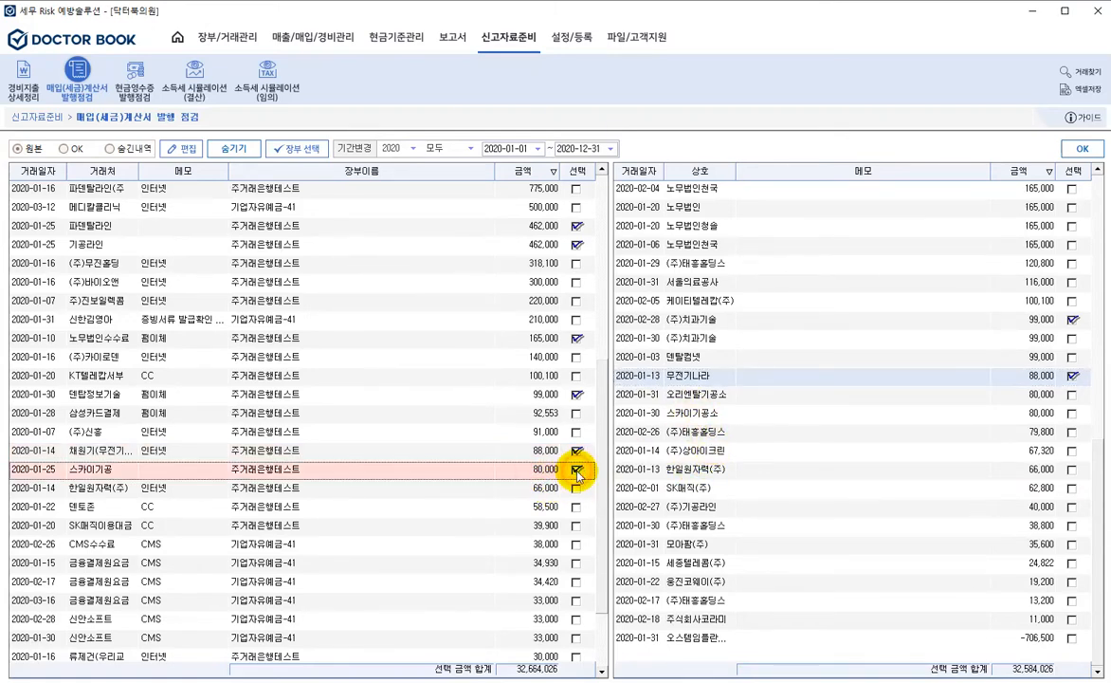
left_click(675, 416)
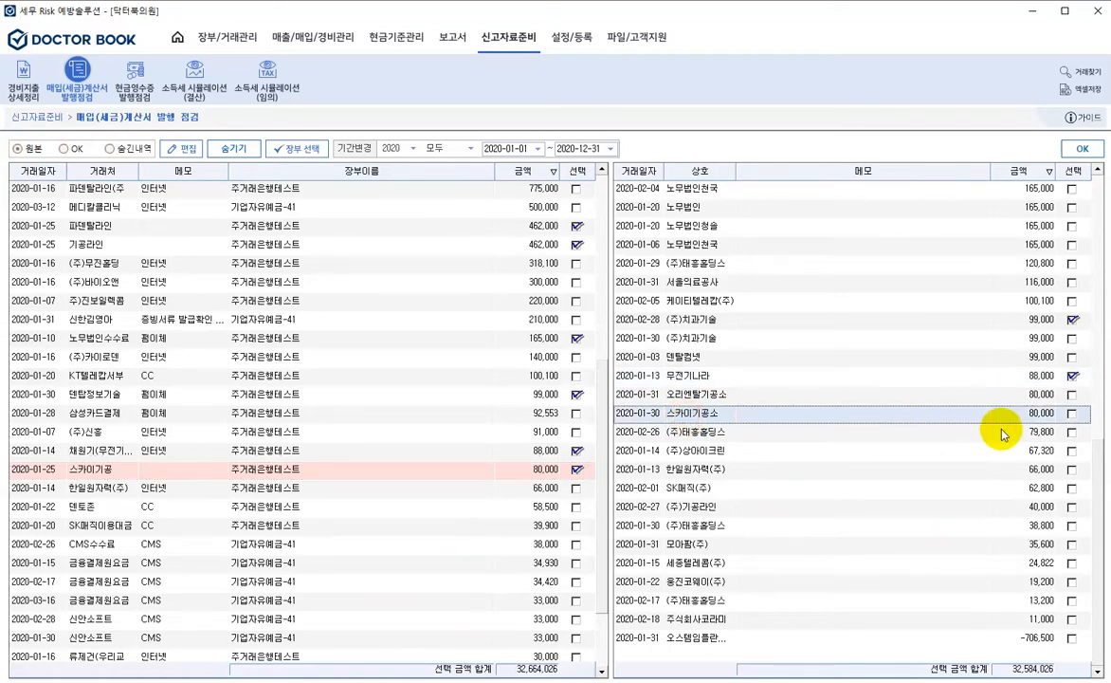
left_click(1072, 414)
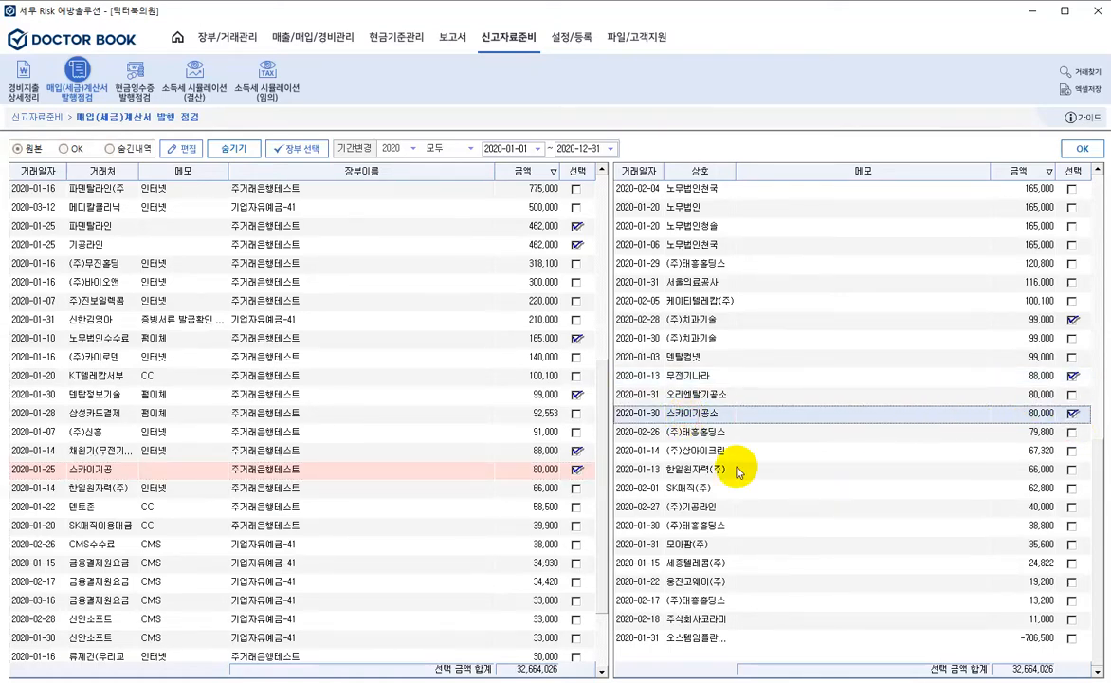
Tick the 66,000 한일원자력(주) ledger payment and the 2020-01-13 한일원자력(주) invoice as a matching pair
left_click(532, 495)
left_click(575, 487)
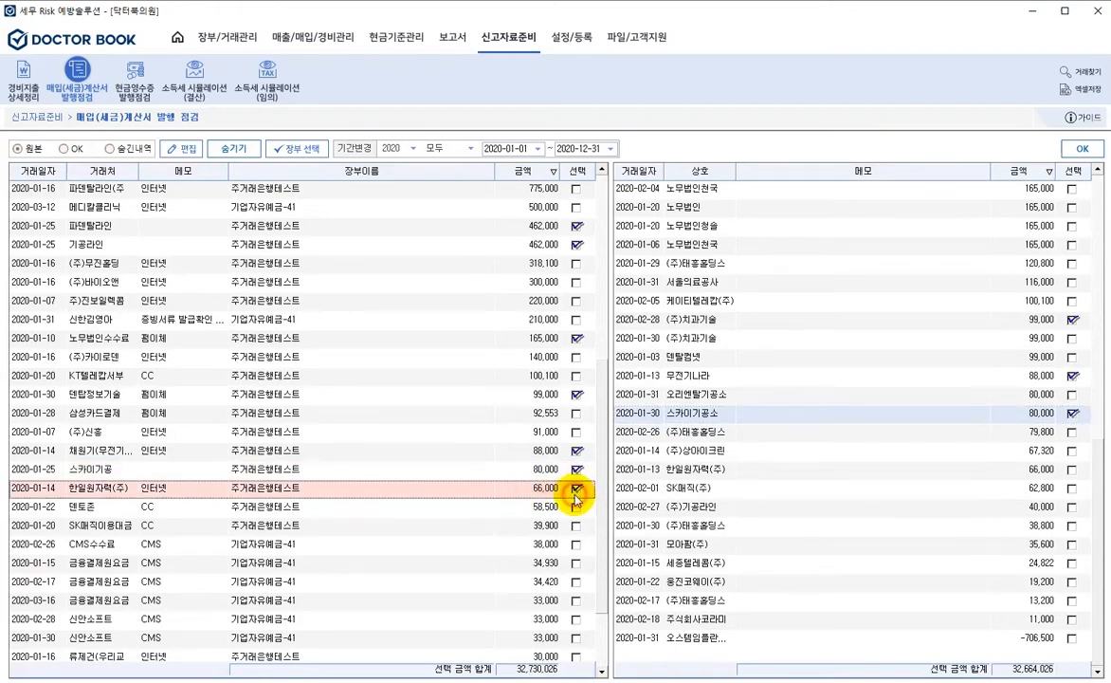
left_click(980, 469)
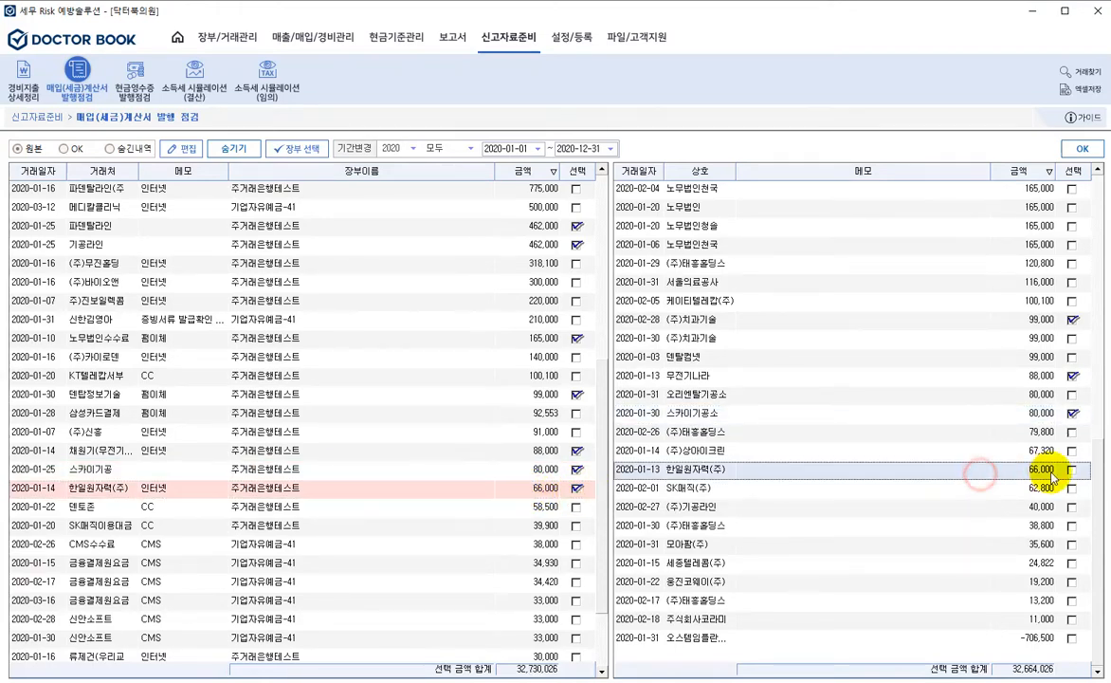
left_click(1073, 471)
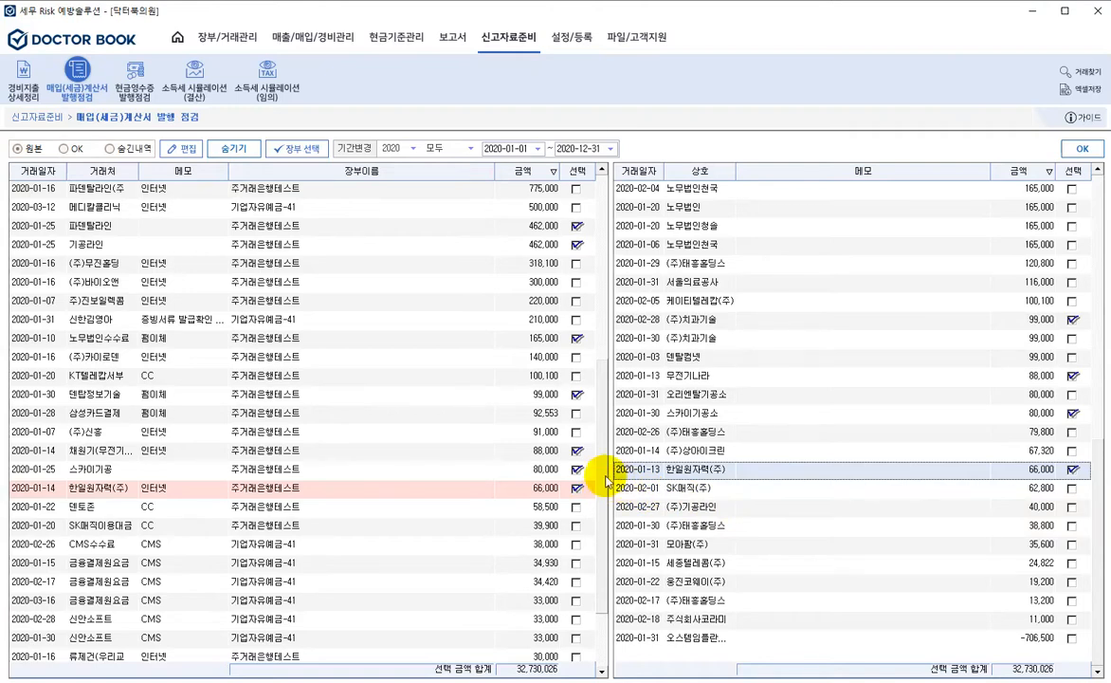
Mark all ticked payments and invoices as OK, and review the remaining ledger entries and the OK list
scroll(604, 474, "down", 2)
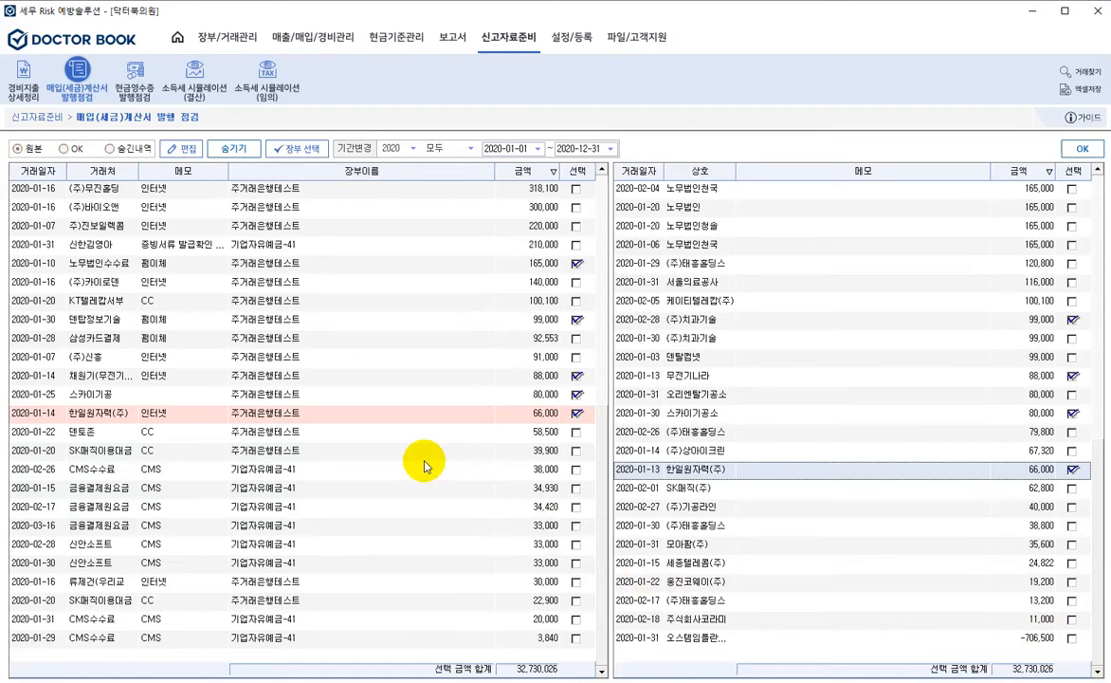
left_click(1083, 148)
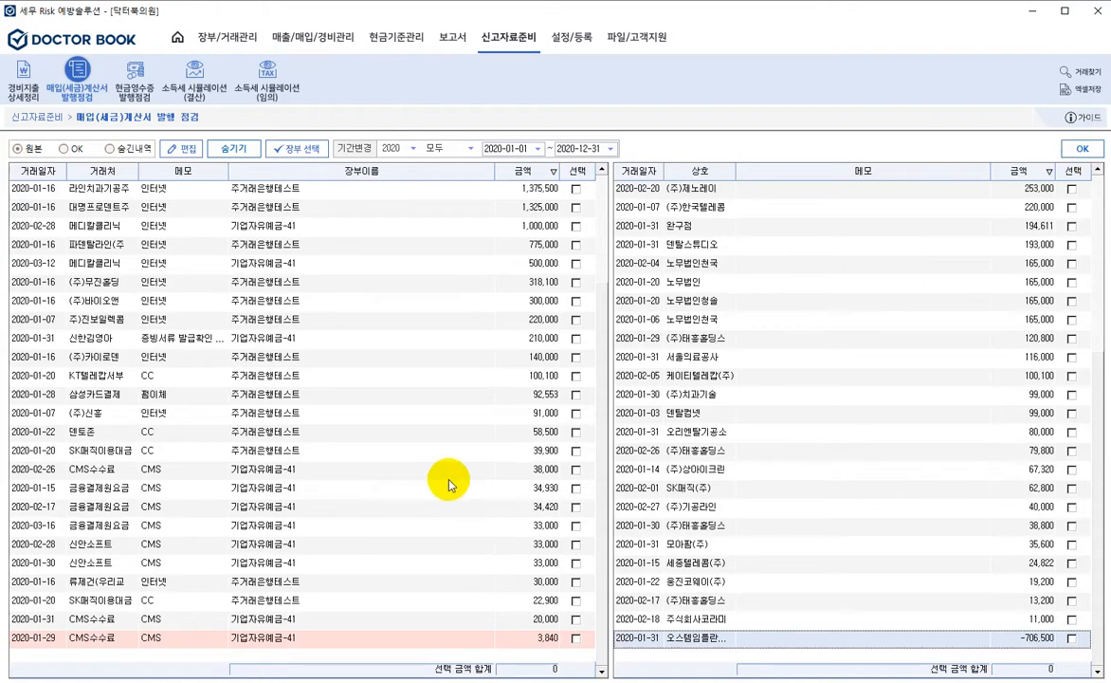
scroll(318, 365, "up", 3)
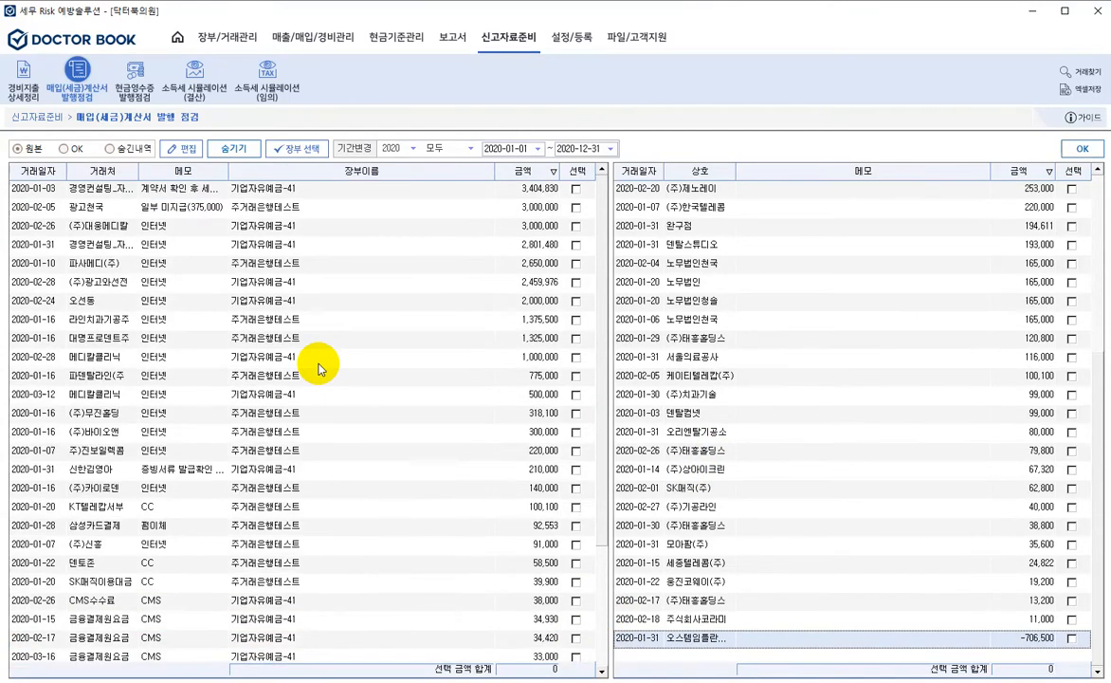
scroll(321, 345, "down", 3)
scroll(294, 313, "up", 3)
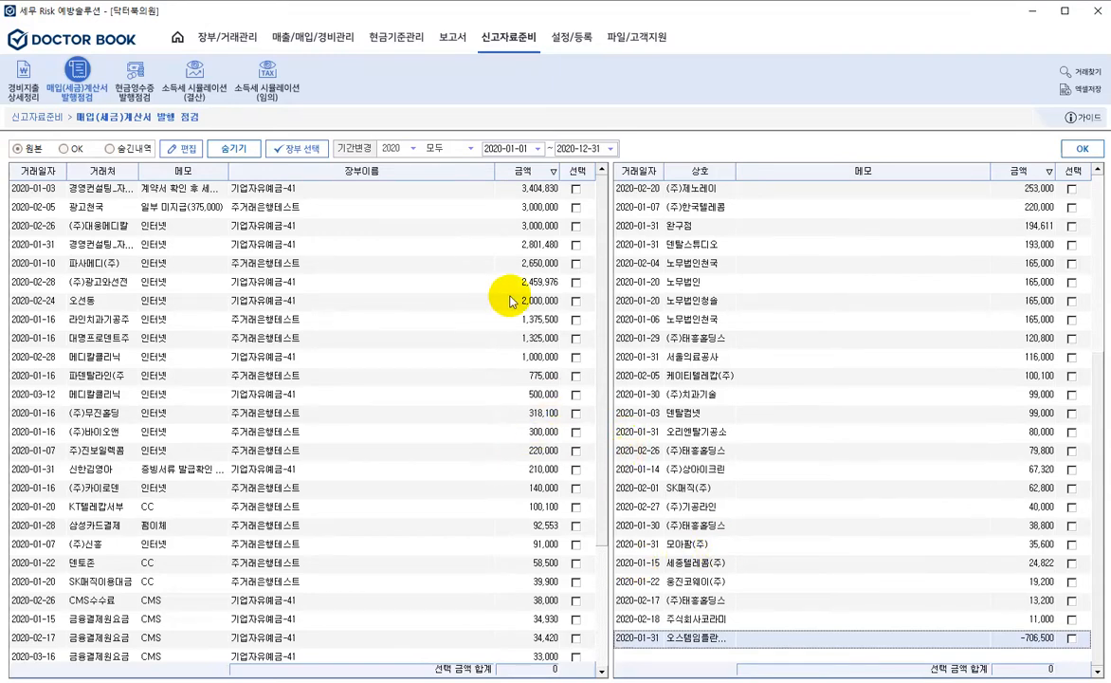
left_click(63, 148)
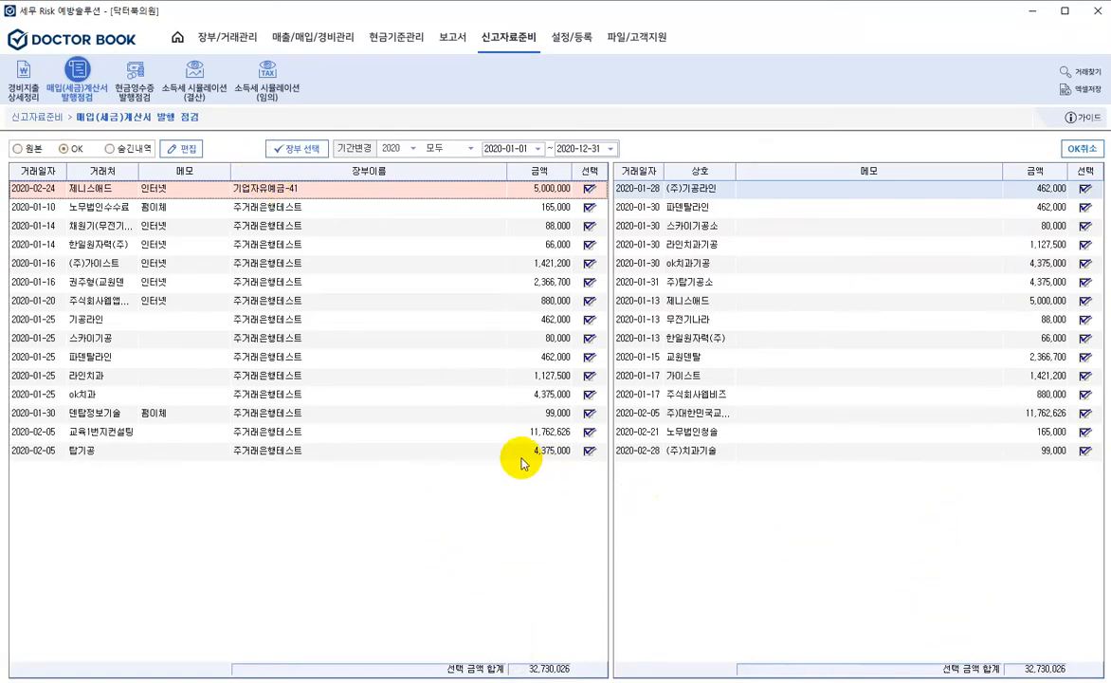
Return to the original (원본) list and limit the 2020 period to 02월
left_click(17, 150)
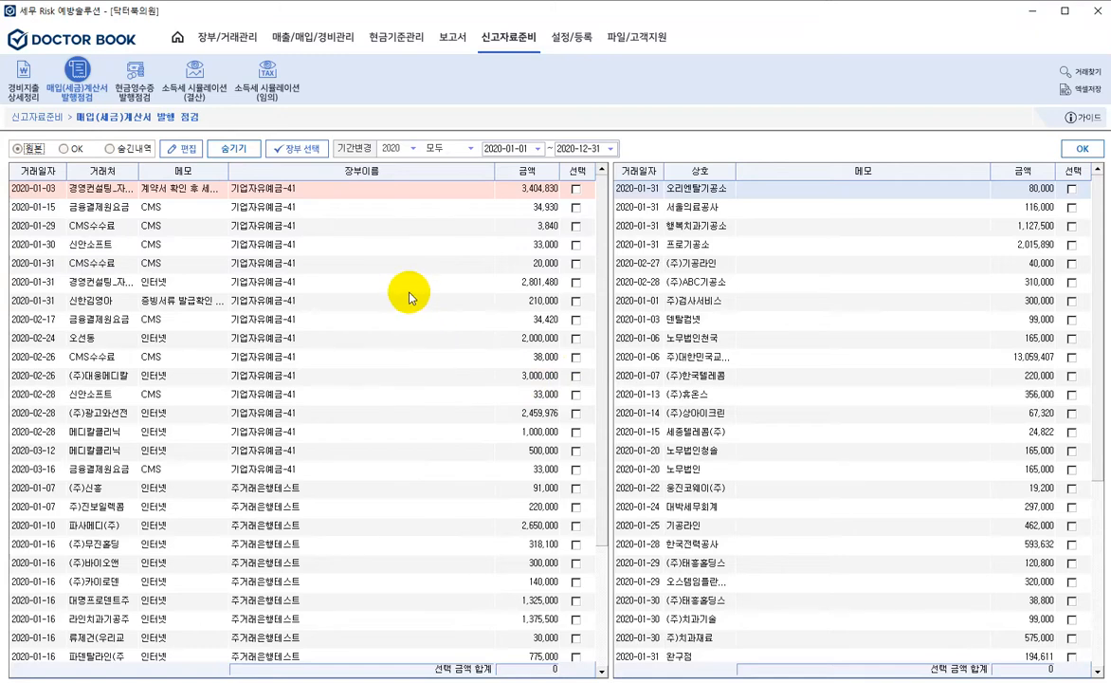
left_click(469, 149)
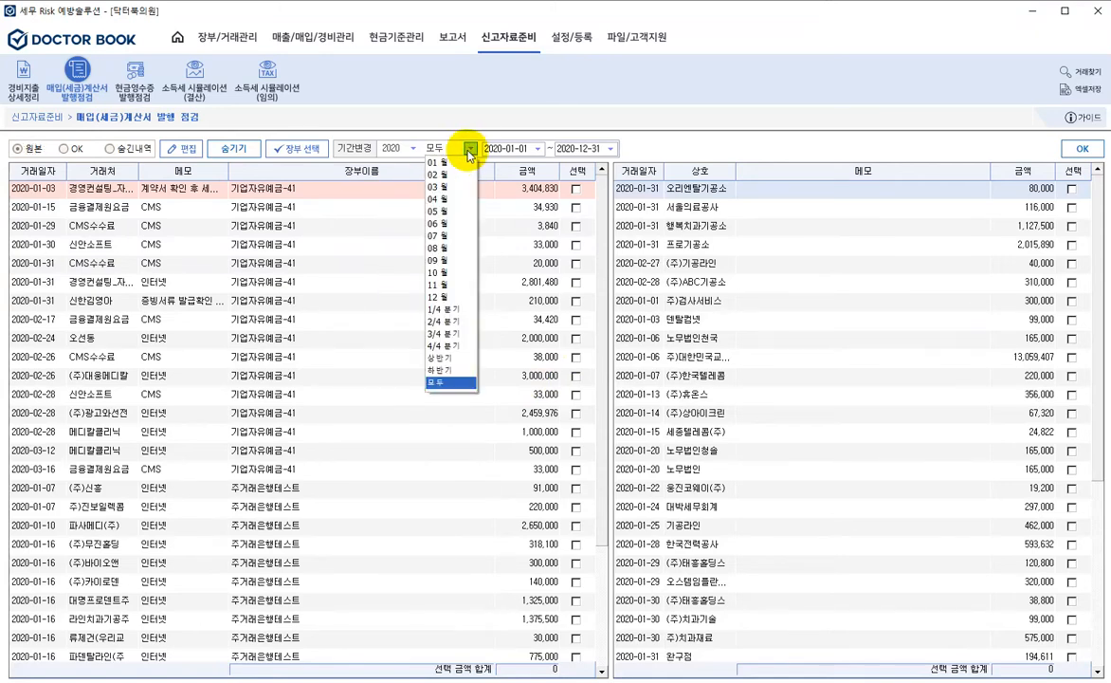
left_click(457, 175)
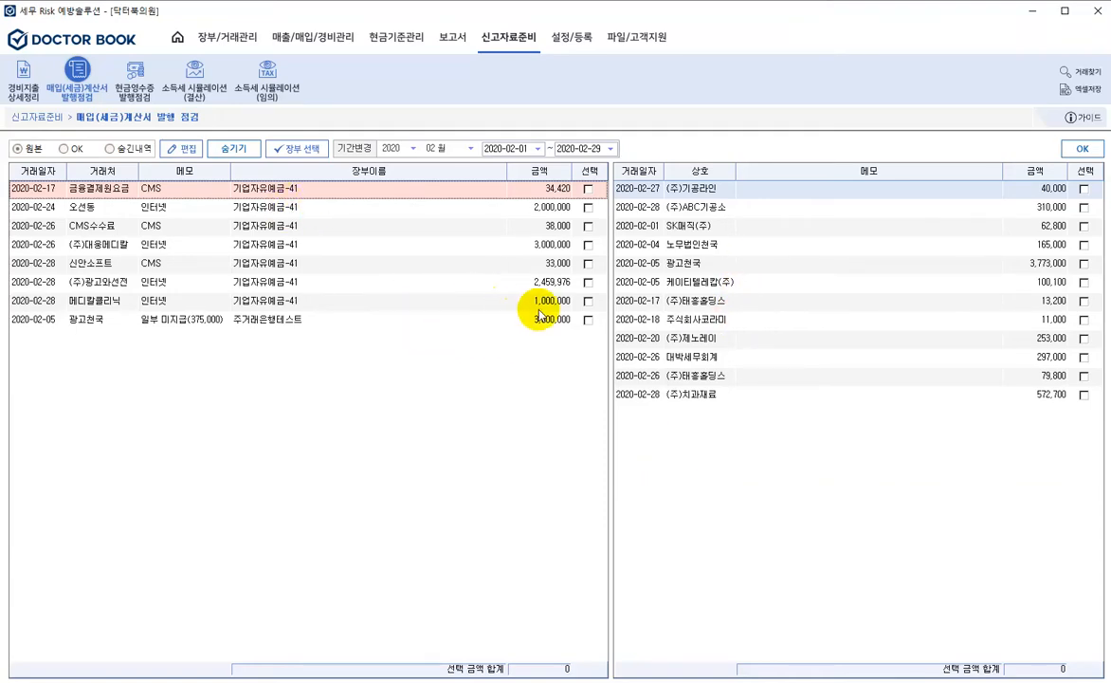
Hide the 2,000,000 ledger payment dated 2020-02-24 and the 38,000 CMS수수료 payment dated 2020-02-26
left_click(188, 195)
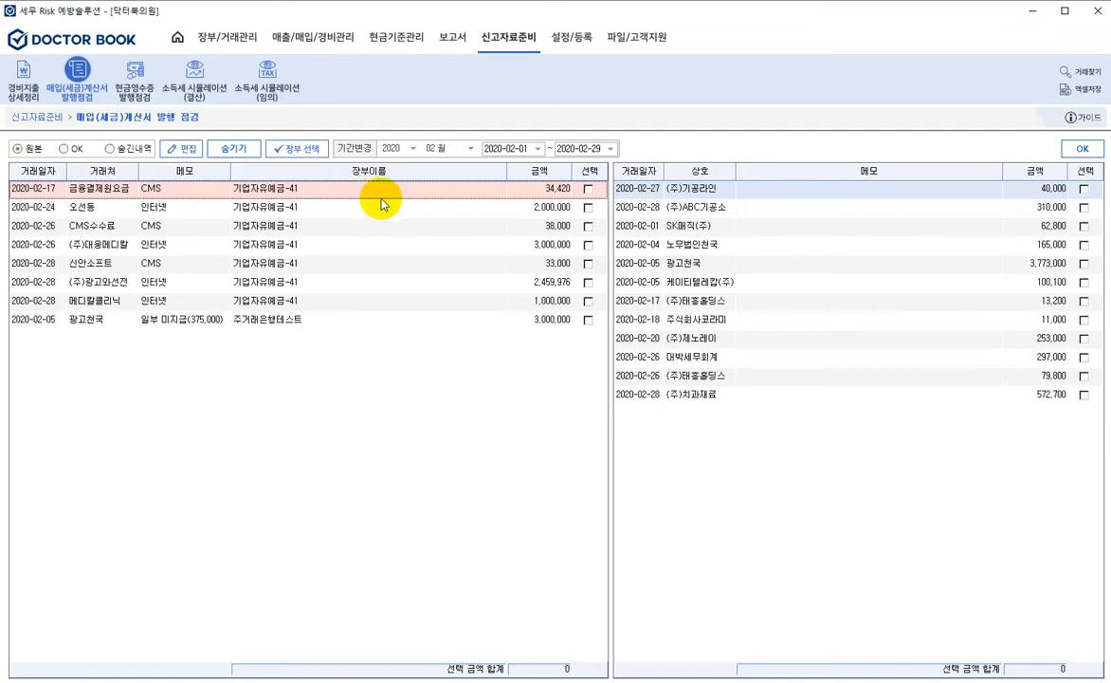
left_click(149, 207)
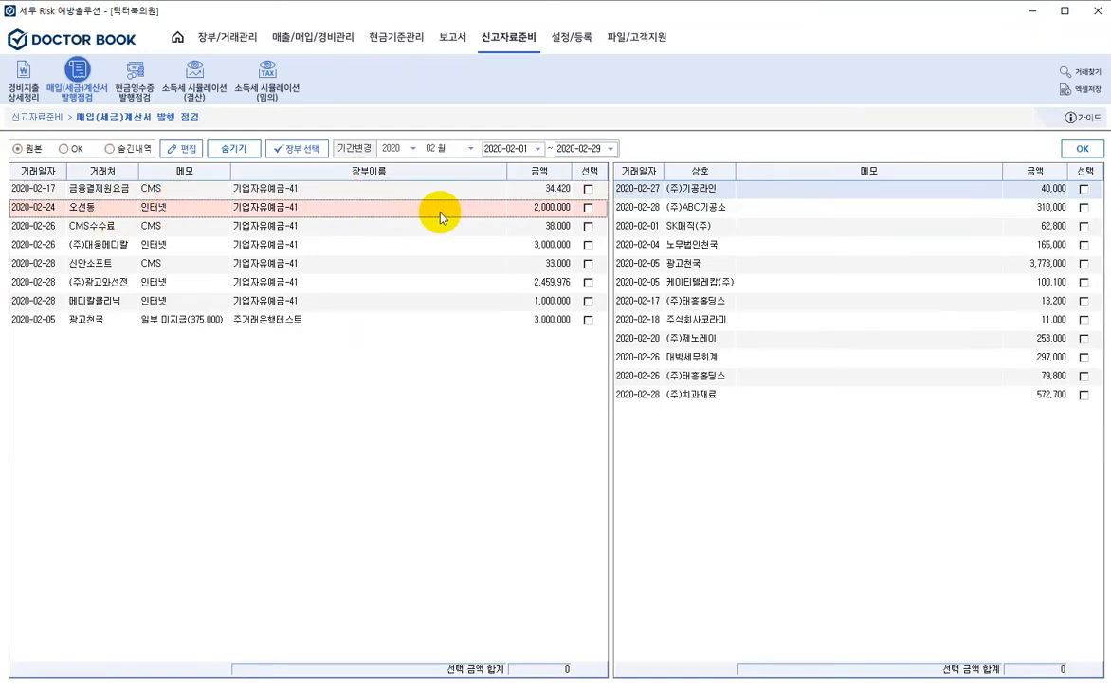
left_click(246, 150)
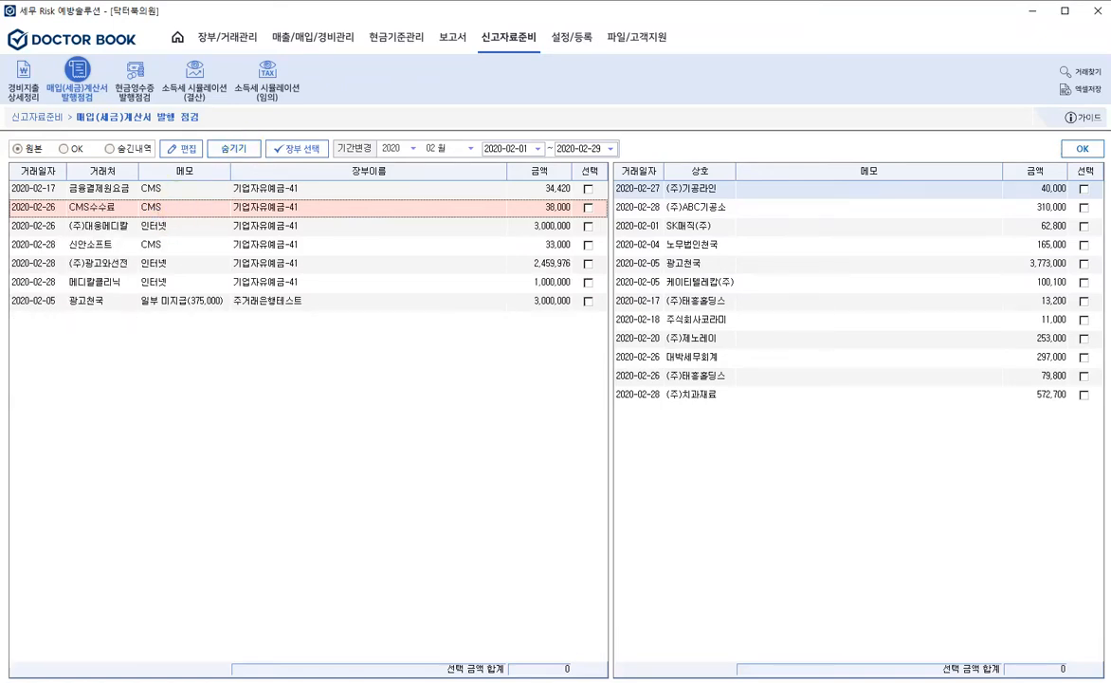
left_click(248, 153)
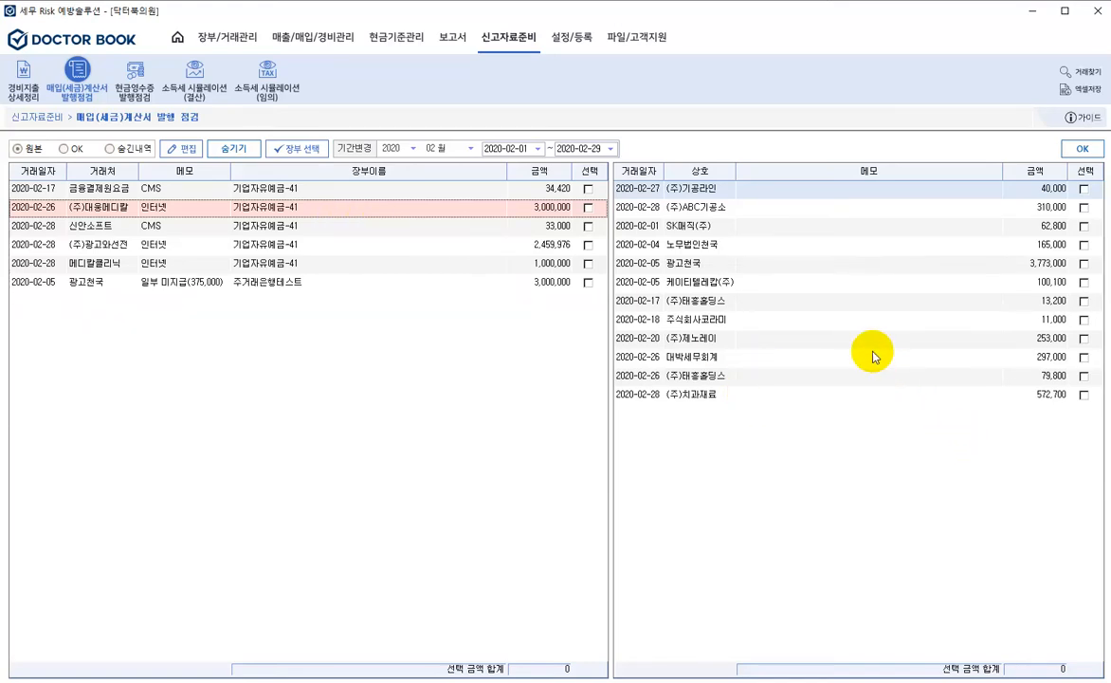
Examine the unmatched February ledger payments, comparing the 광고천국 payment with the 2020-02-05 광고천국 invoice
left_click(191, 225)
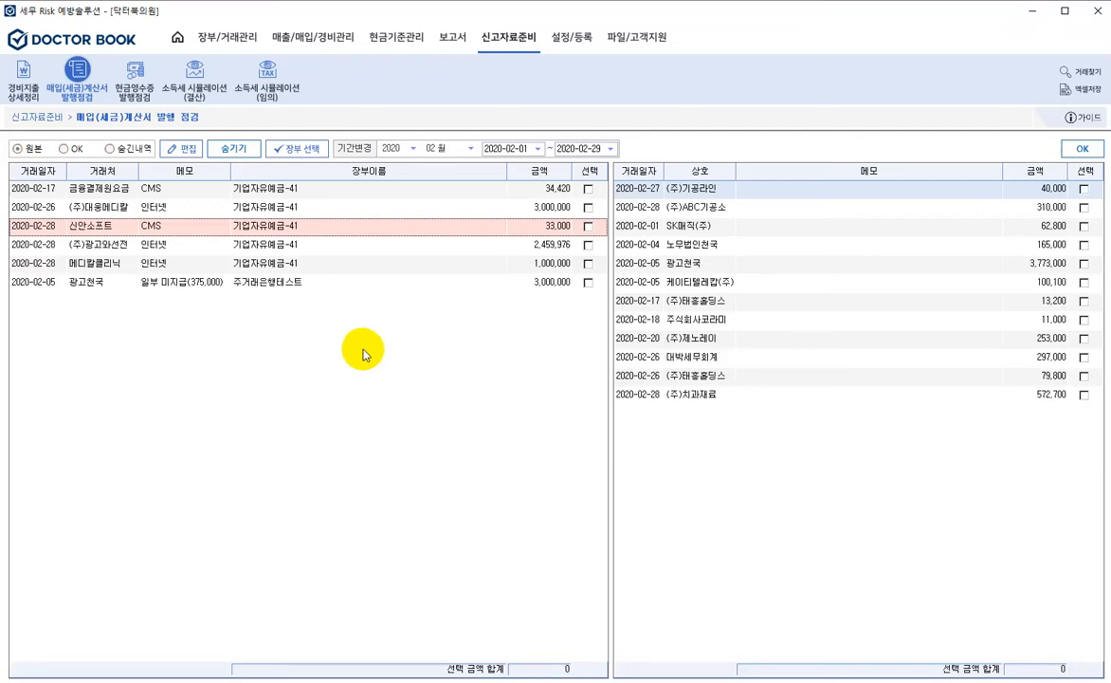
left_click(168, 266)
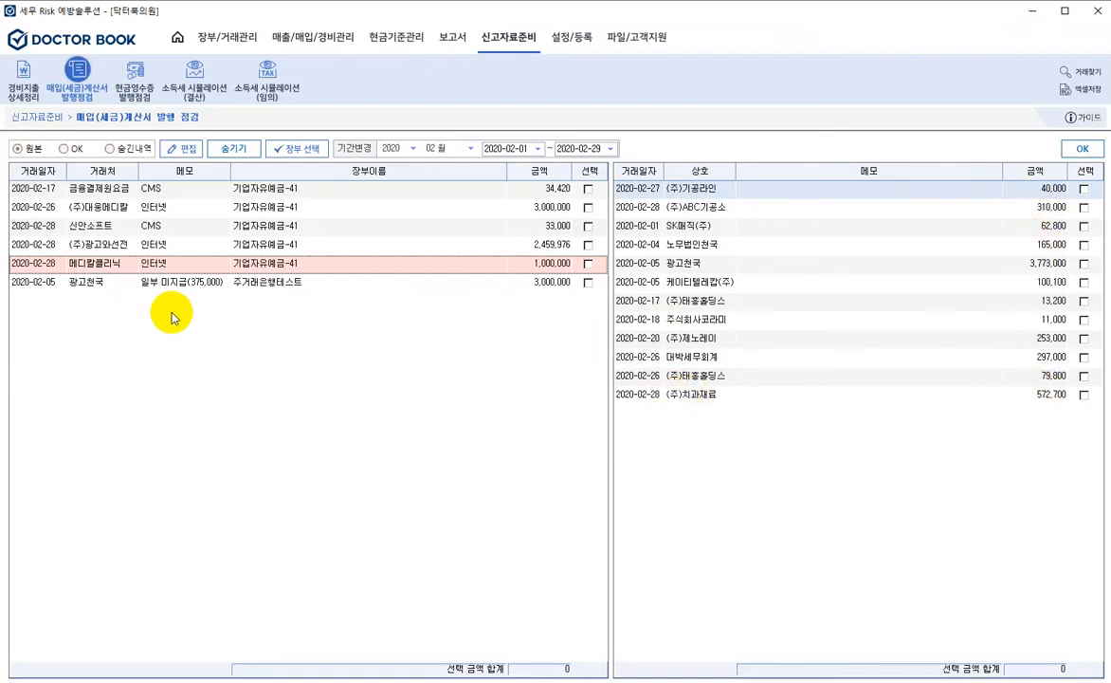
left_click(160, 282)
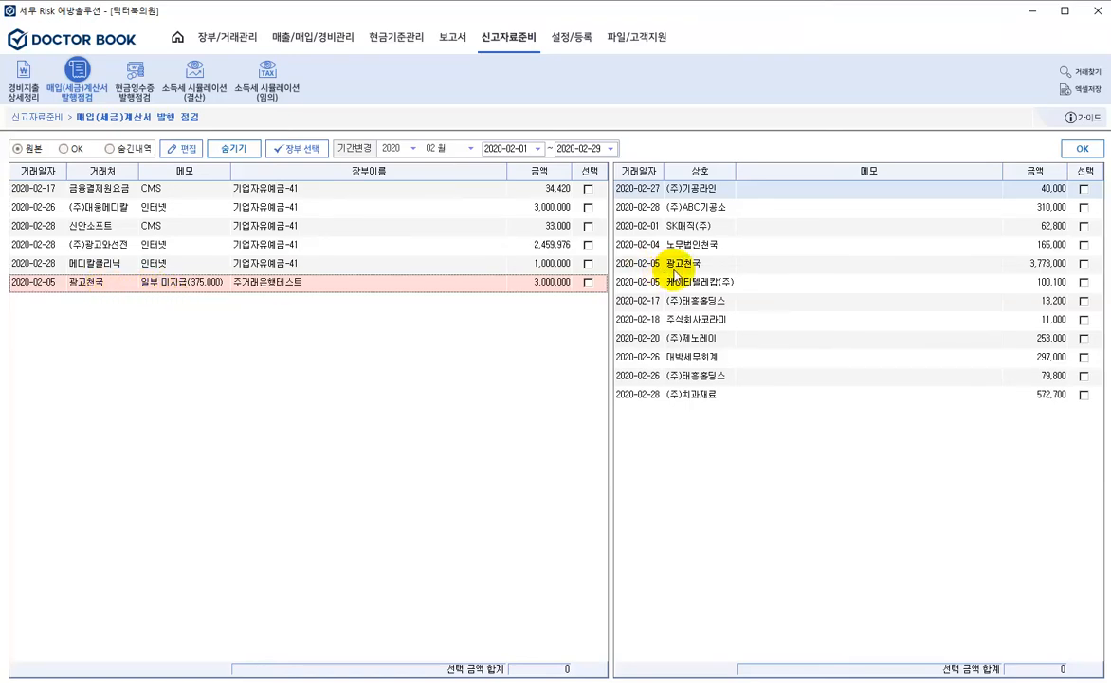
left_click(652, 264)
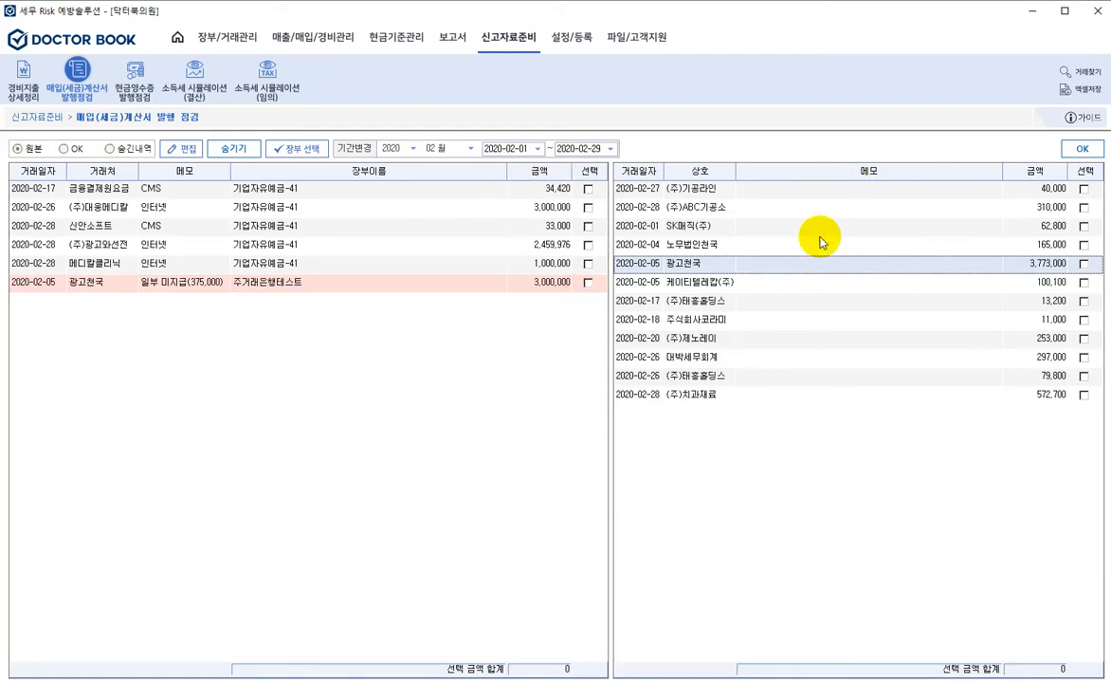
left_click(306, 191)
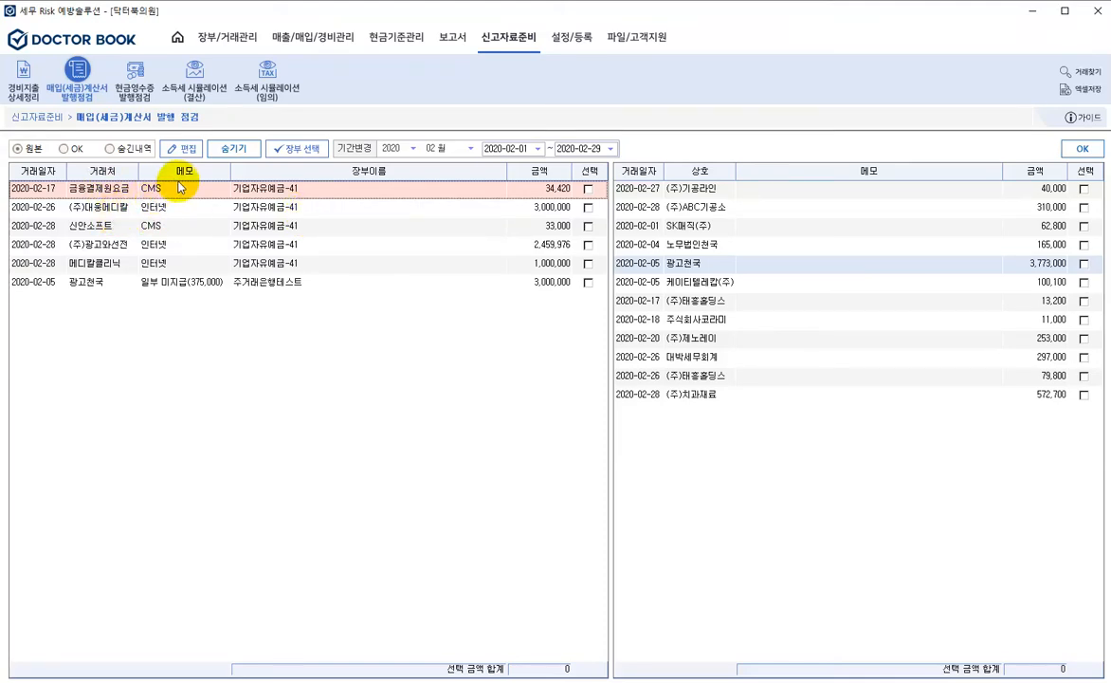
Hide the 34,420 금융결제원요금 payment dated 2020-02-17 and the 33,000 신안소프트 payment dated 2020-02-28
left_click(230, 148)
left_click(154, 208)
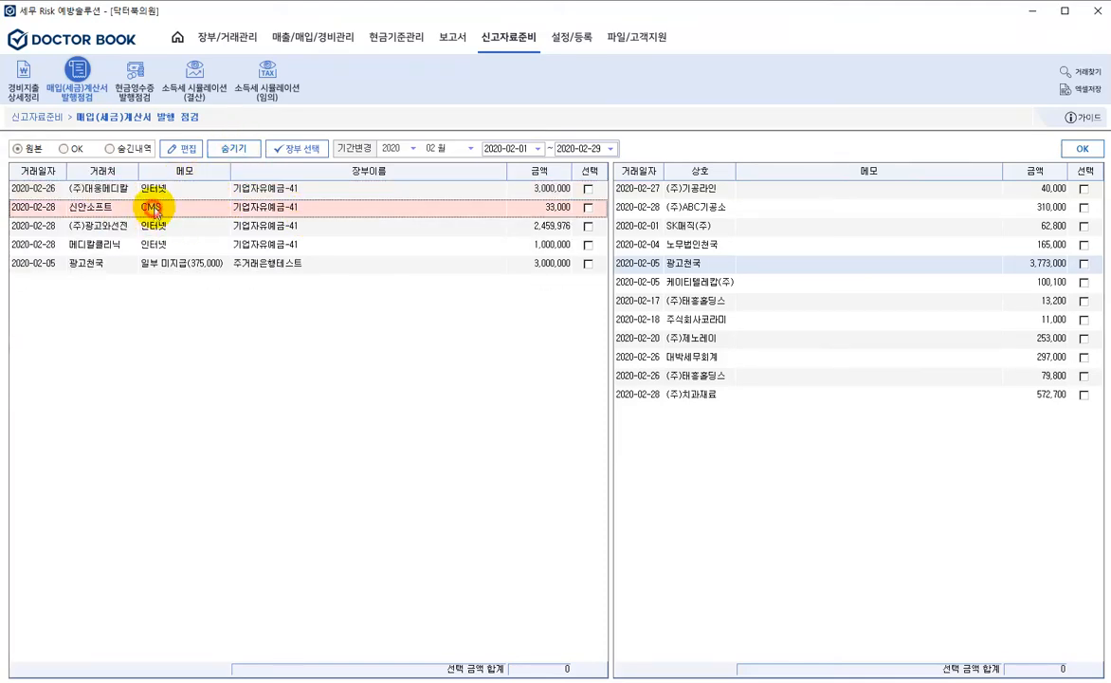
left_click(233, 149)
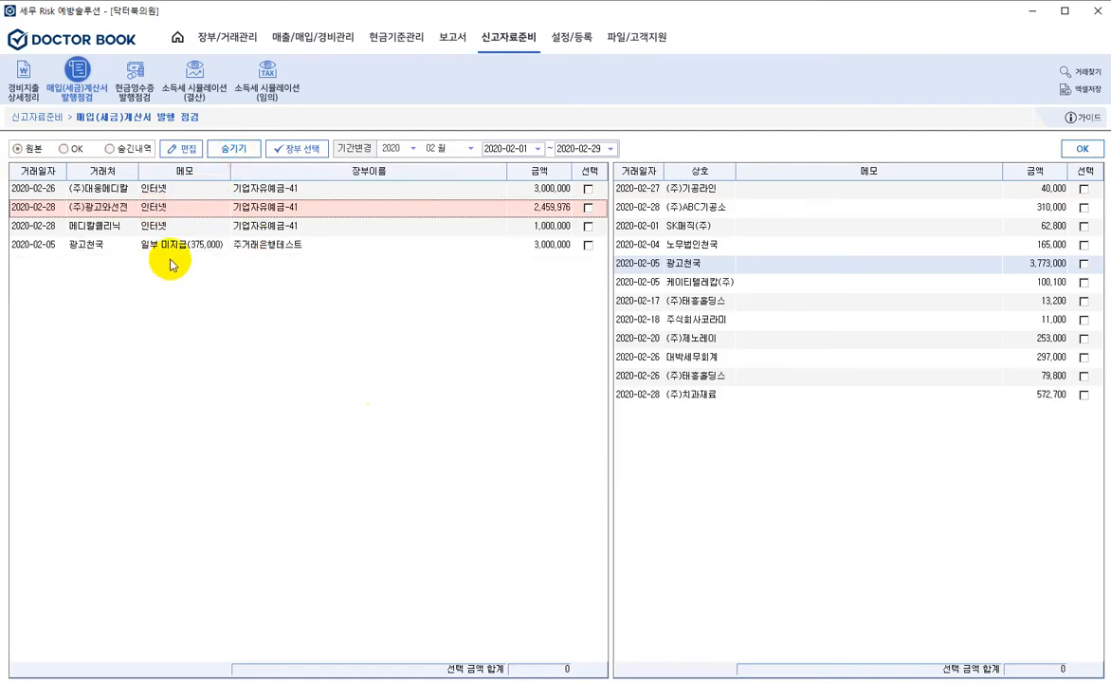
Examine the remaining unmatched February ledger payments from (주)대웅메디칼, (주)광고와선전, 메디칼클리닉 and 광고천국
left_click(118, 188)
left_click(124, 210)
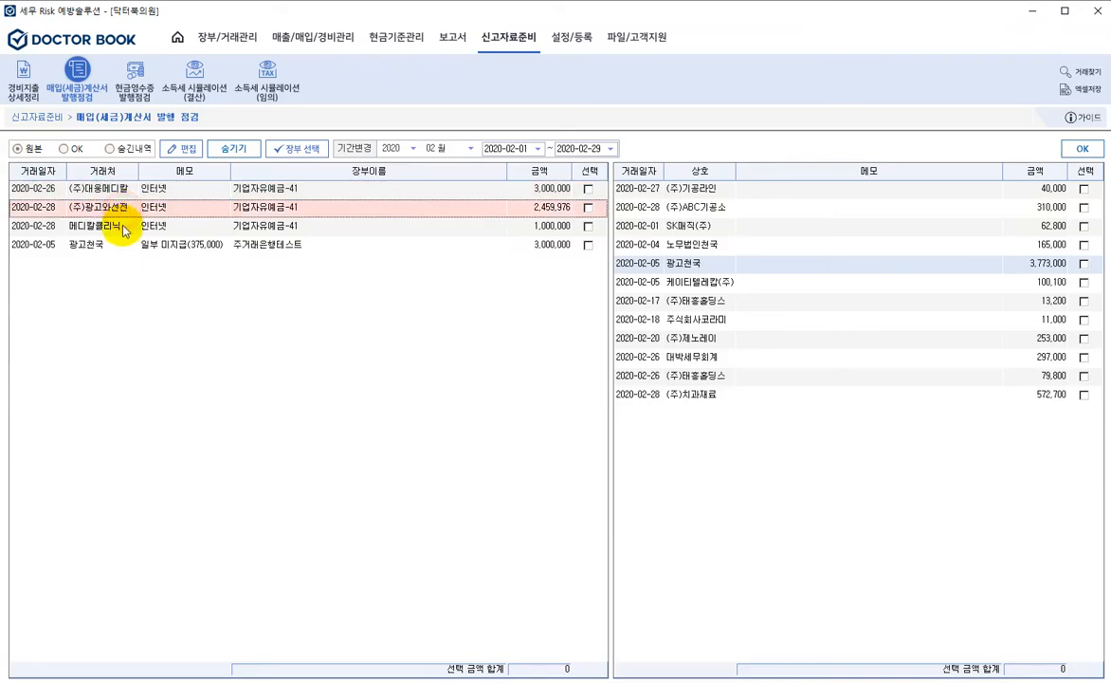
left_click(121, 227)
left_click(123, 247)
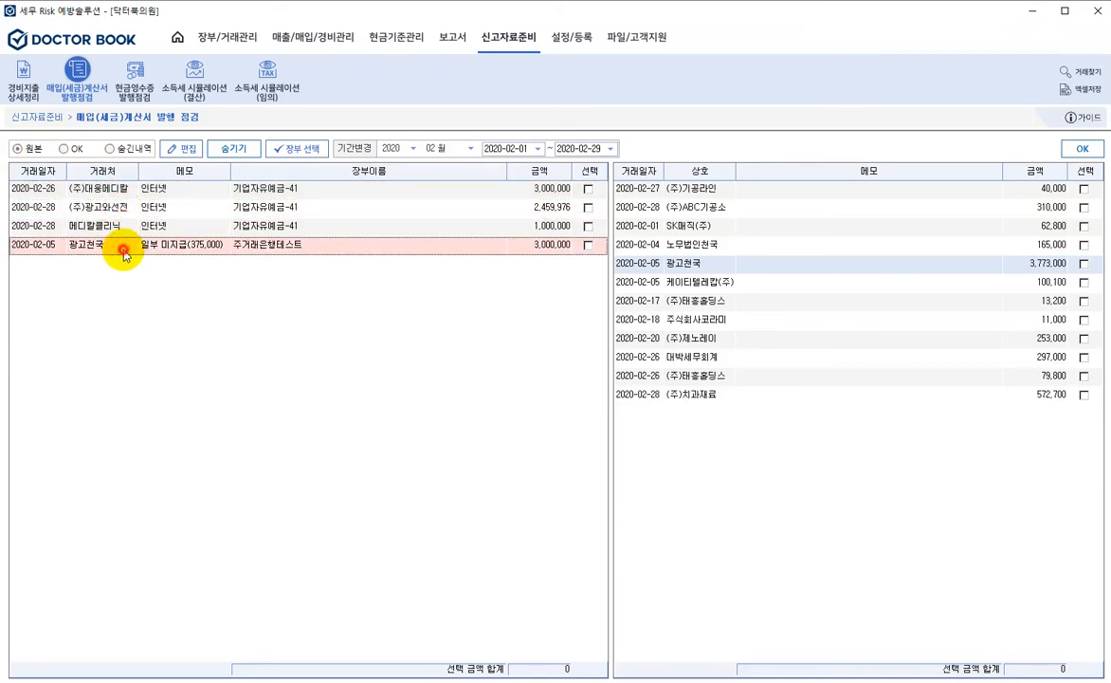
left_click(122, 188)
left_click(122, 207)
left_click(137, 228)
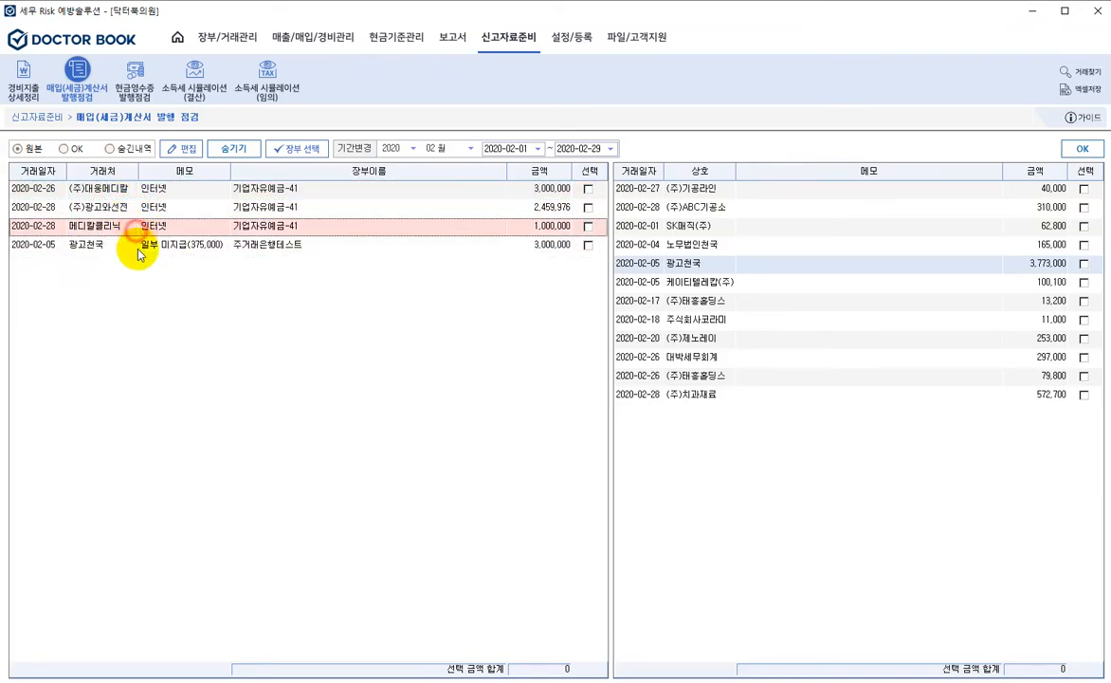
View the edit details of the 3,000,000 광고천국 payment dated 2020-02-05, and close them without saving
left_click(143, 245)
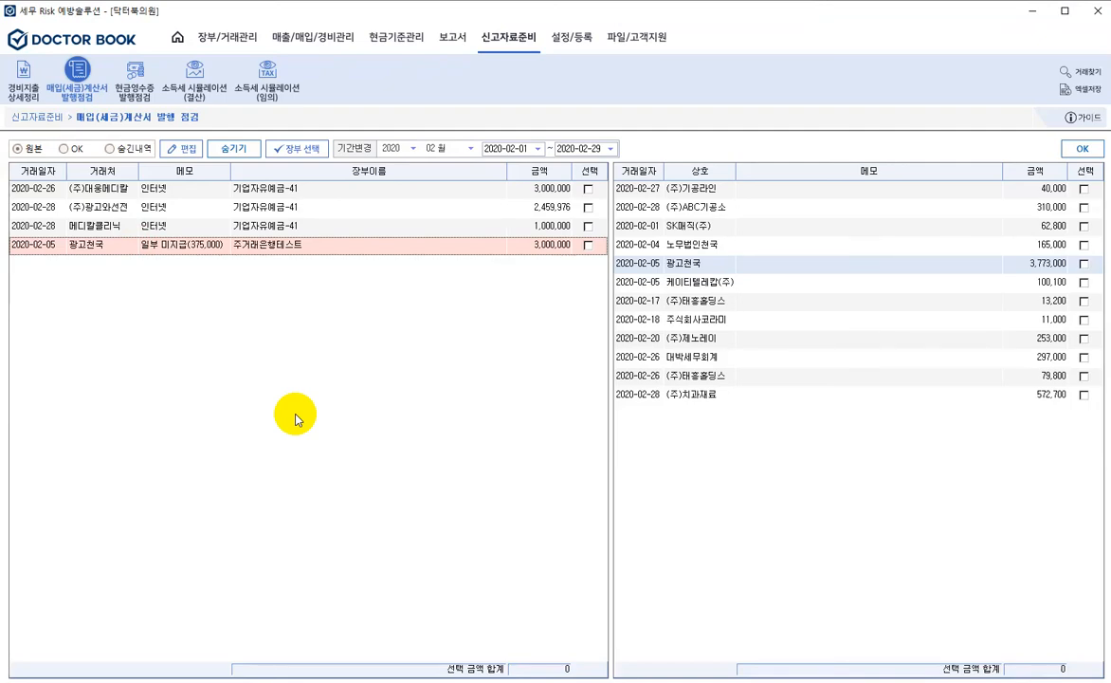
left_click(181, 148)
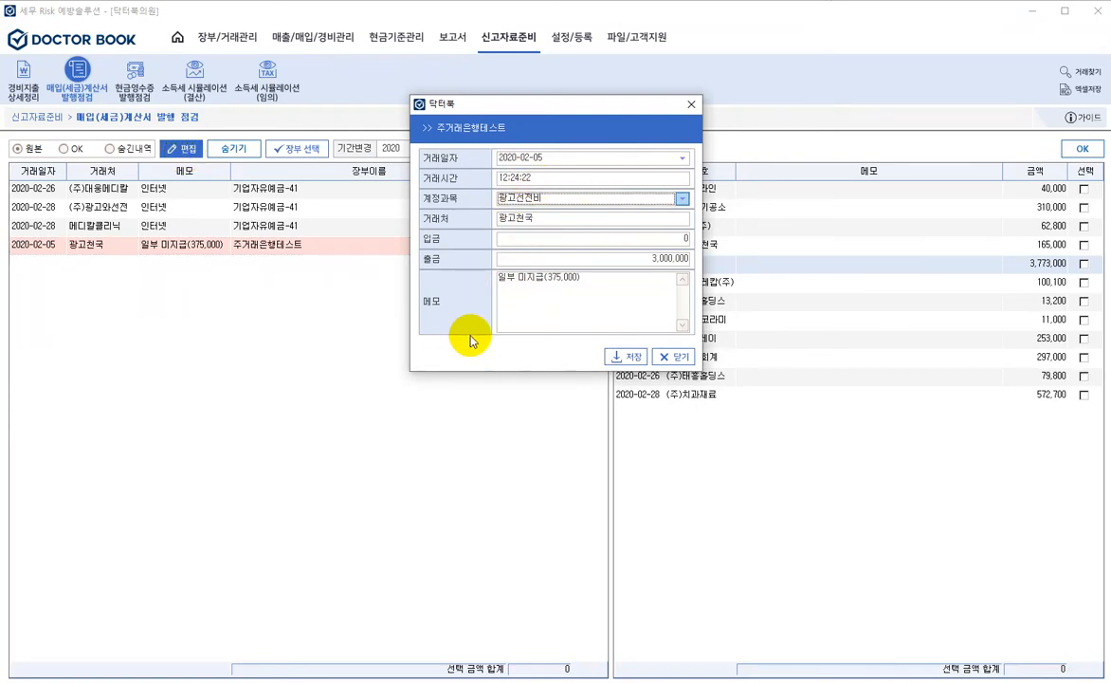
left_click(674, 357)
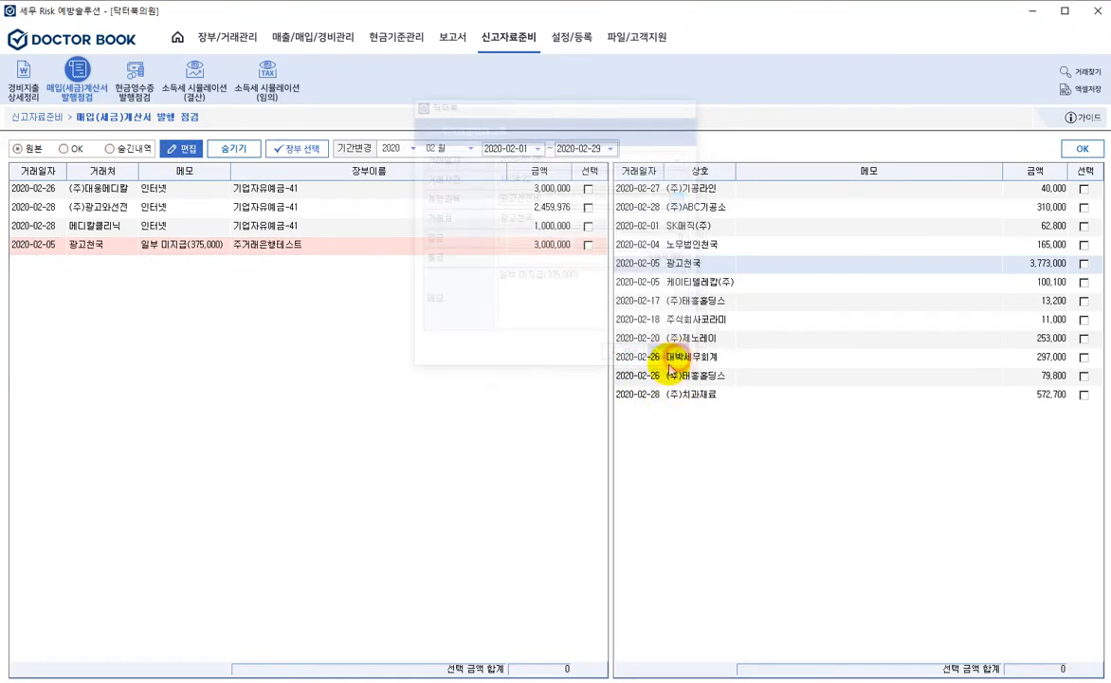